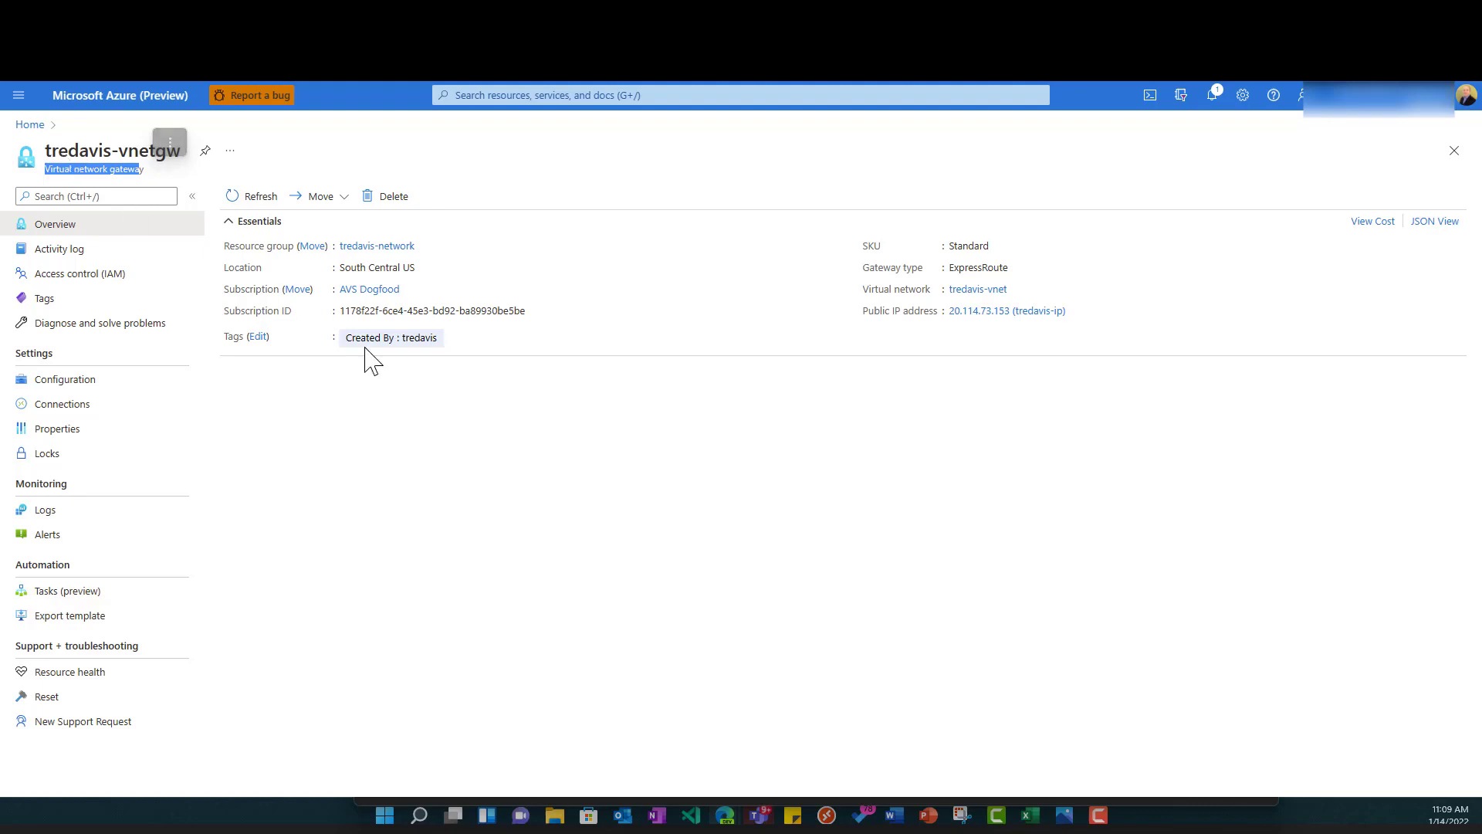
# - Start a new connection on the virtual network gateway named FromAVSPC, with type ExpressRoute and authorization redemption enabled
pyautogui.click(386, 401)
pyautogui.click(132, 410)
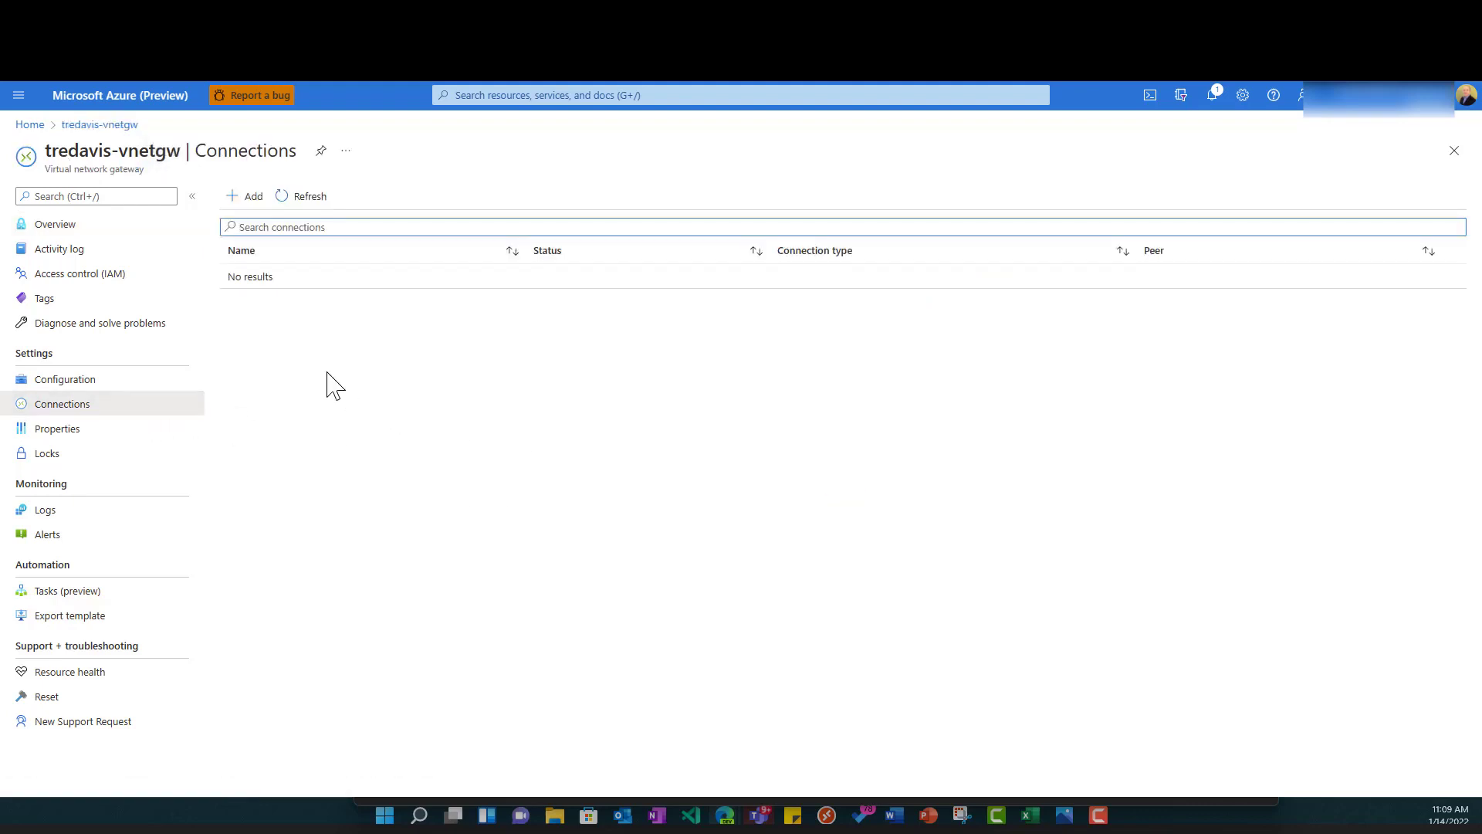
pyautogui.click(249, 198)
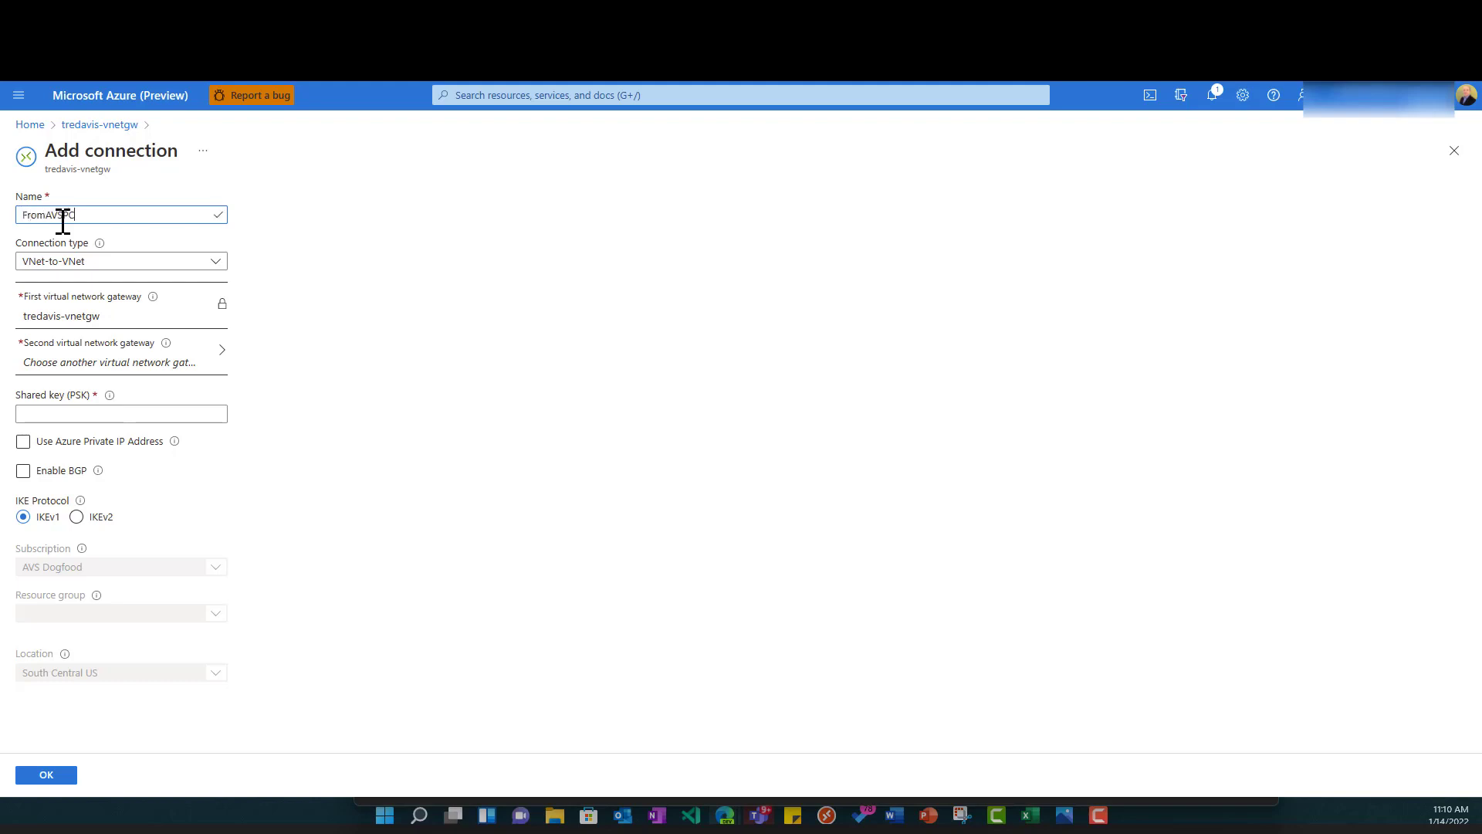
pyautogui.click(77, 264)
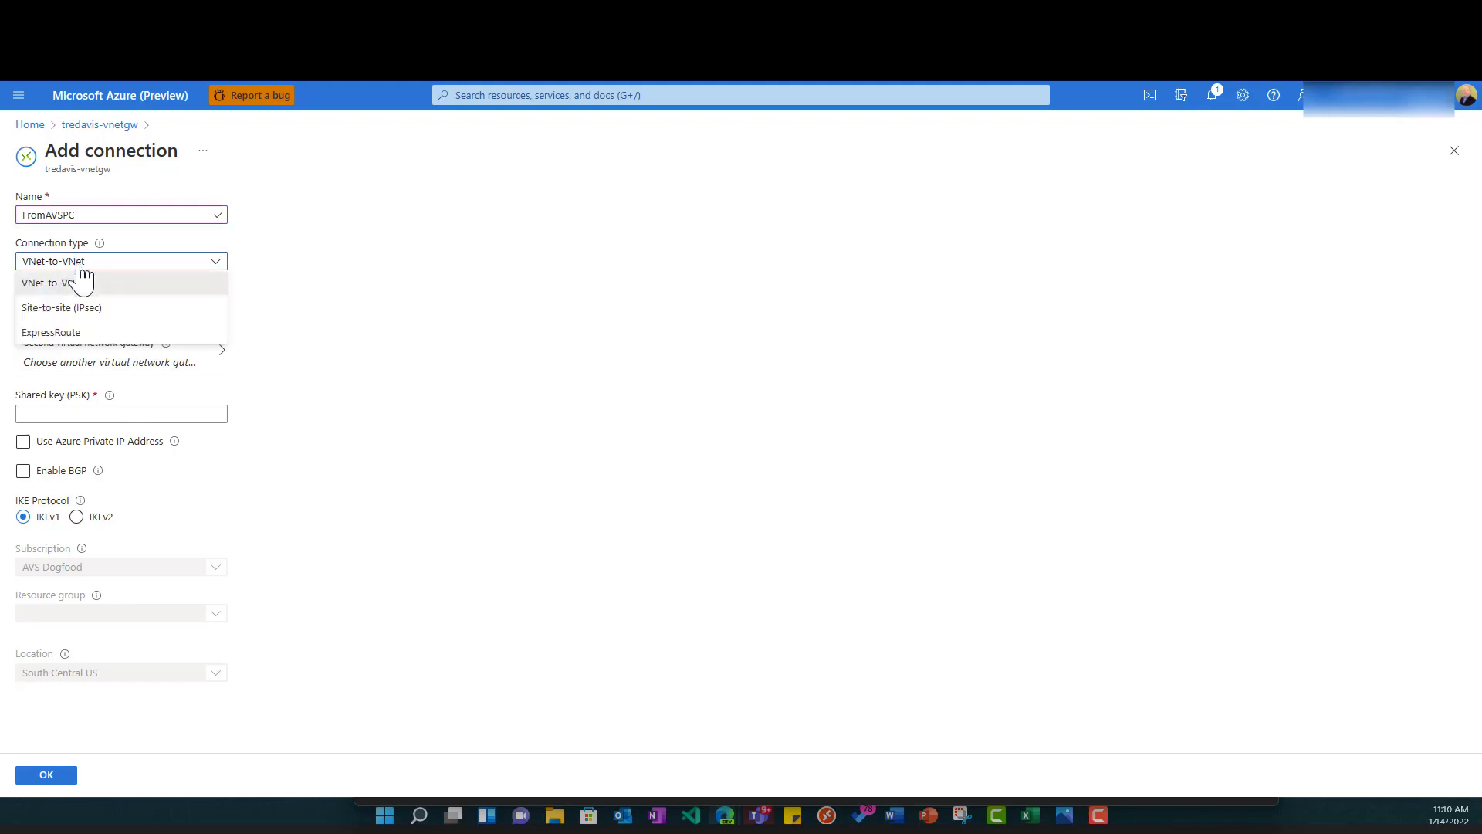
pyautogui.click(74, 333)
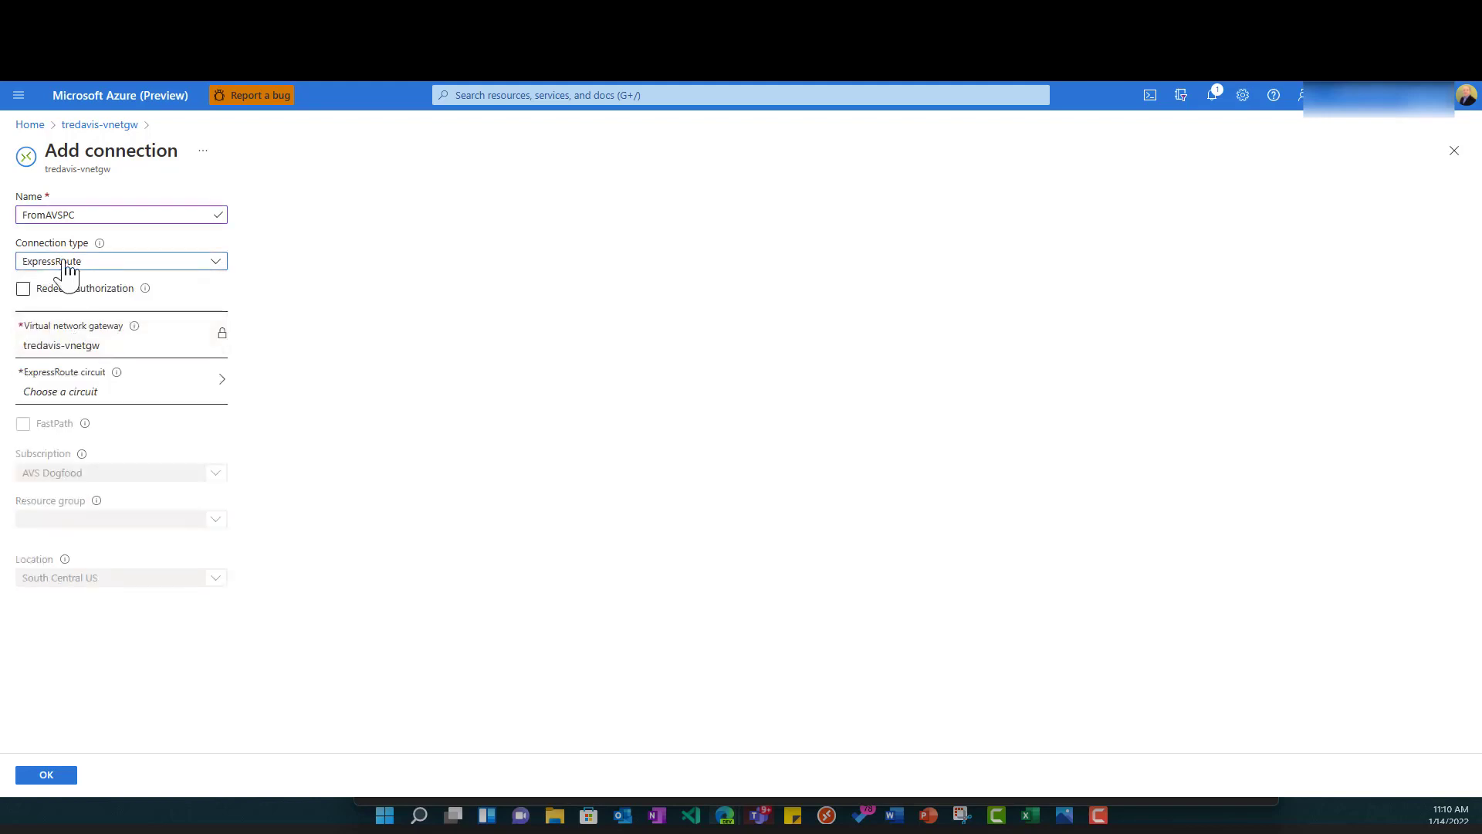
pyautogui.click(23, 288)
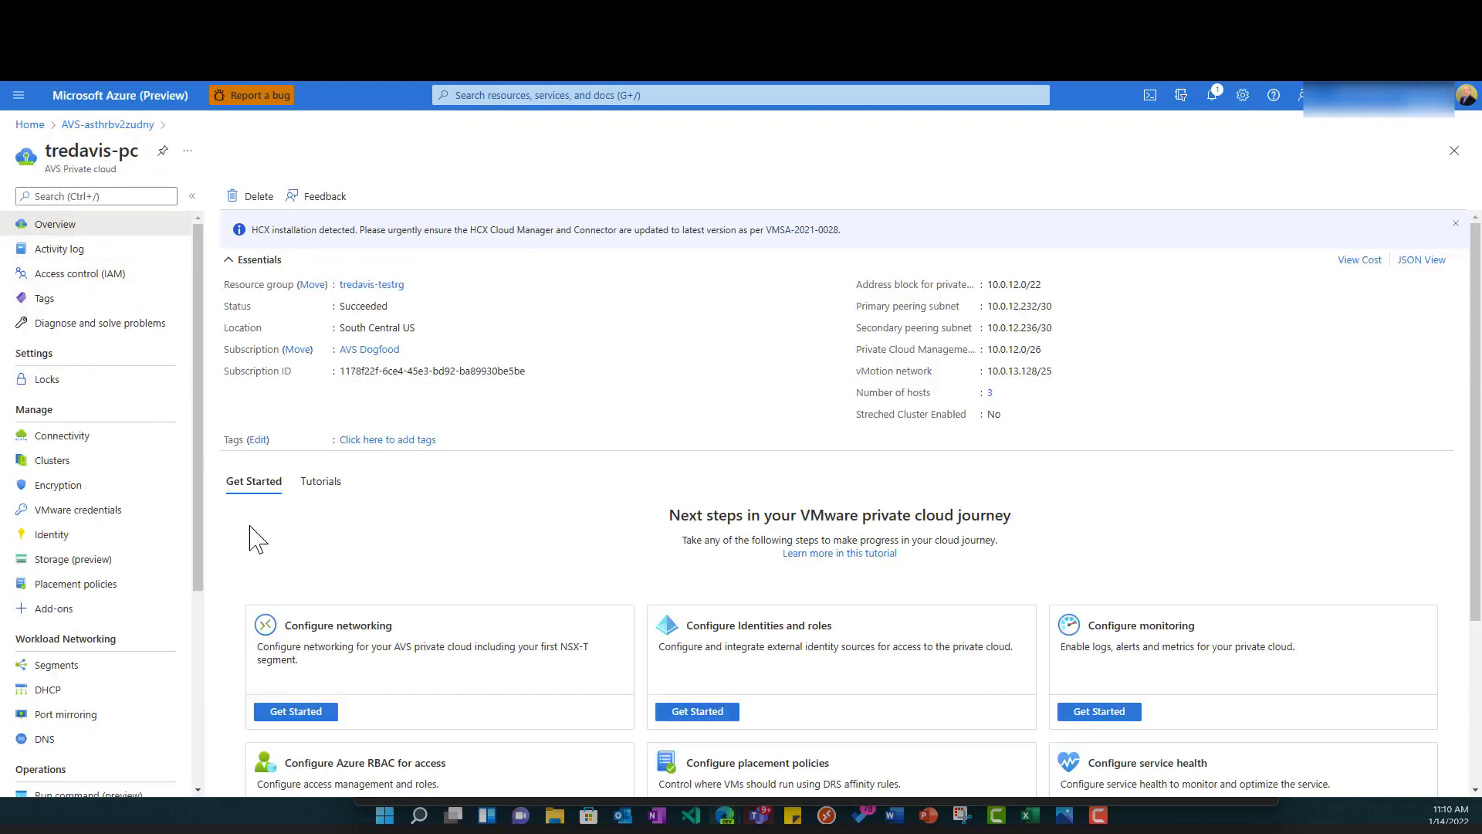
# - Request an ExpressRoute authorization key named toazurevnet in the AVS private cloud's connectivity settings and refresh the key list
pyautogui.click(105, 438)
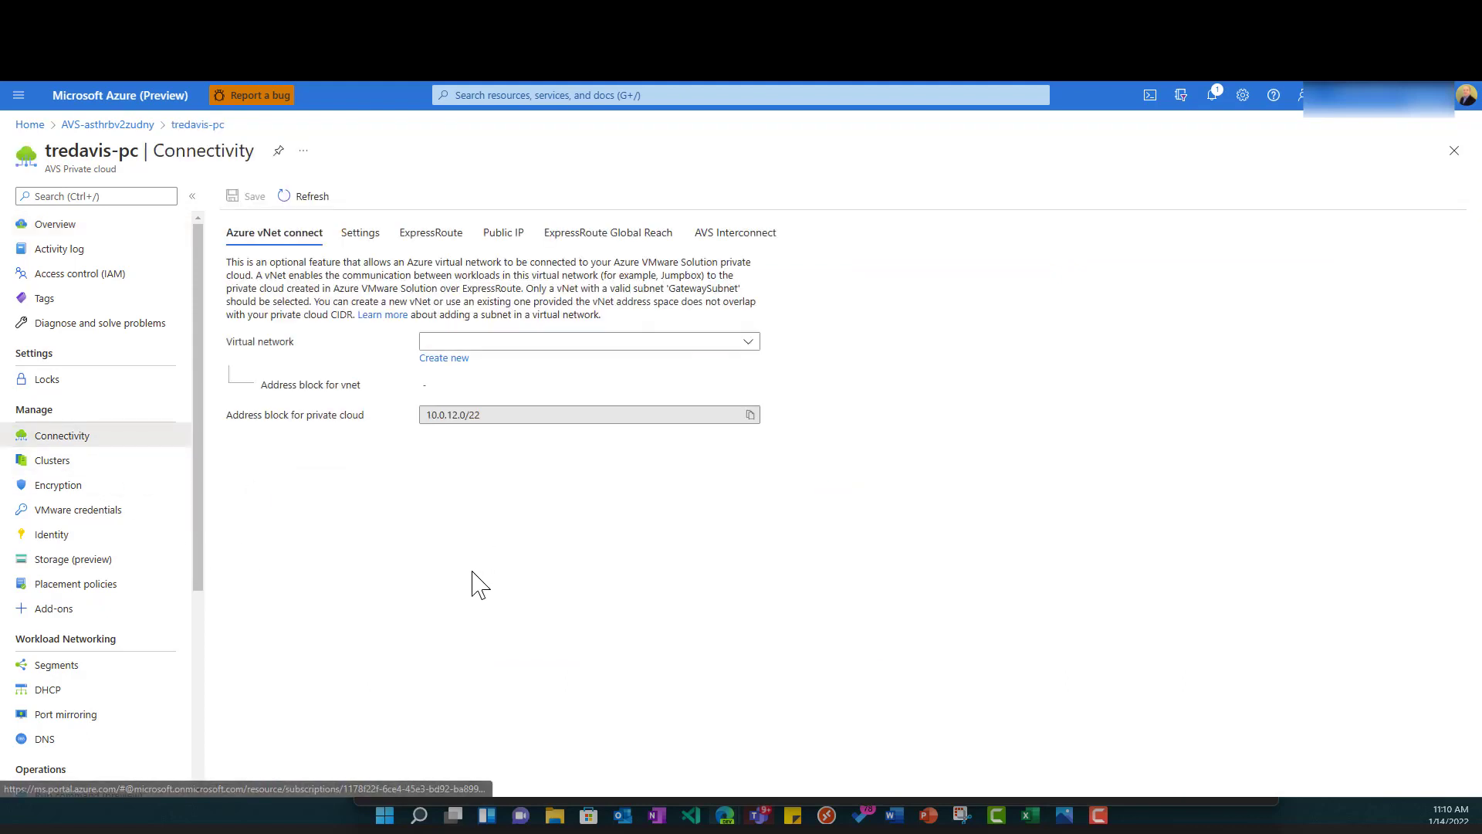
pyautogui.click(454, 239)
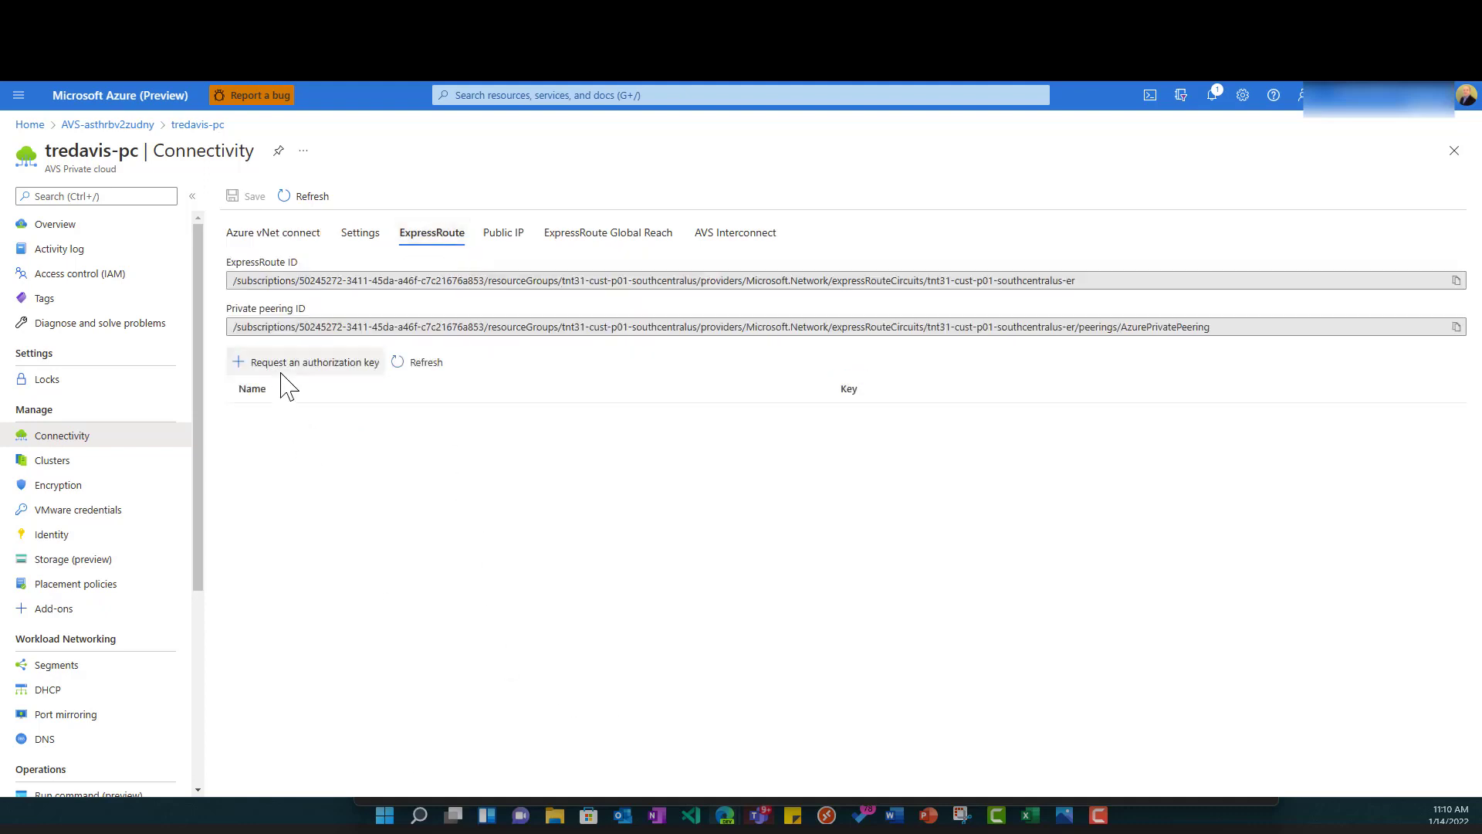
pyautogui.click(339, 374)
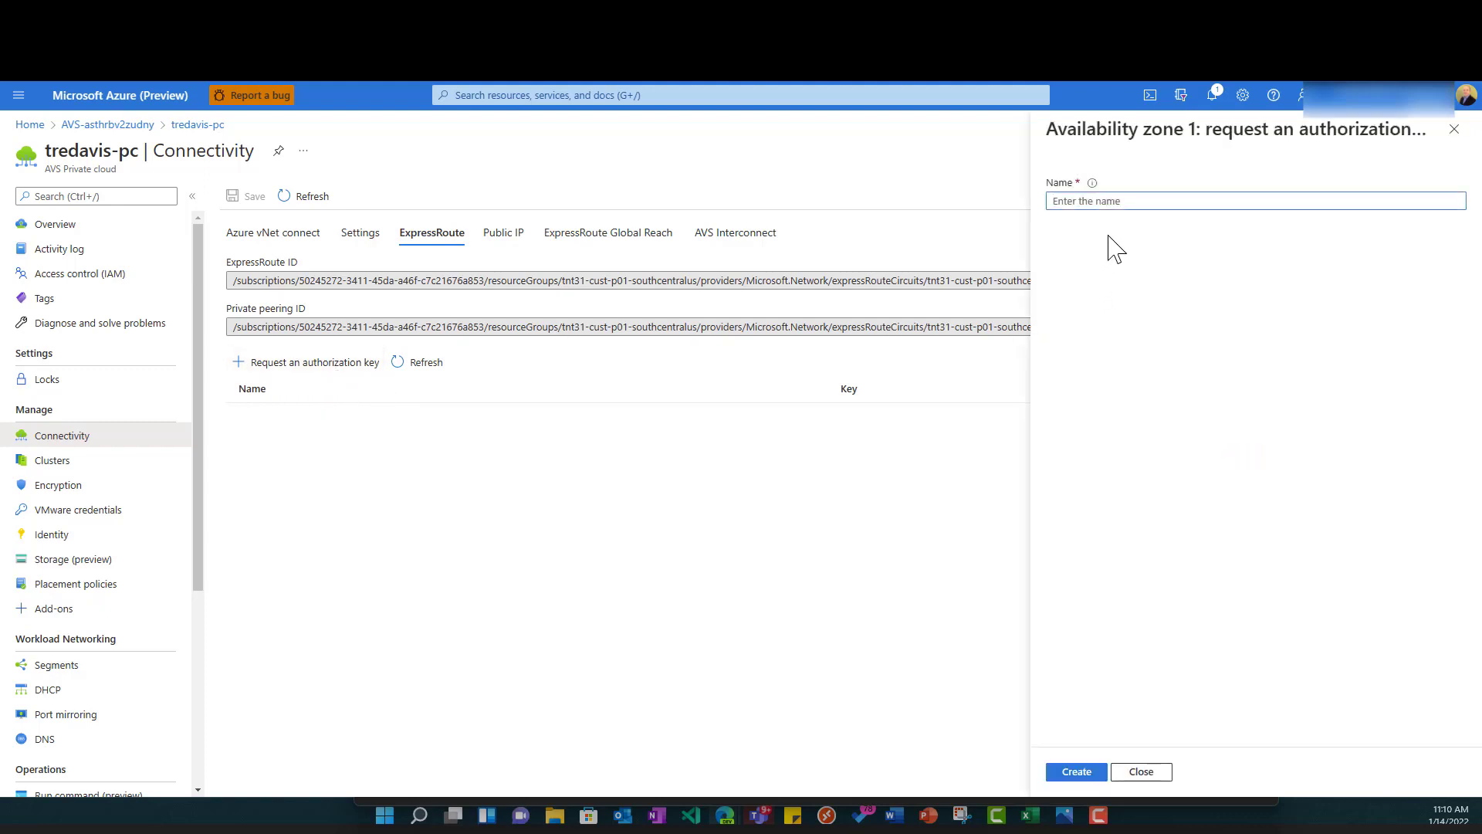
pyautogui.write('ToAzureVnet')
pyautogui.click(1090, 774)
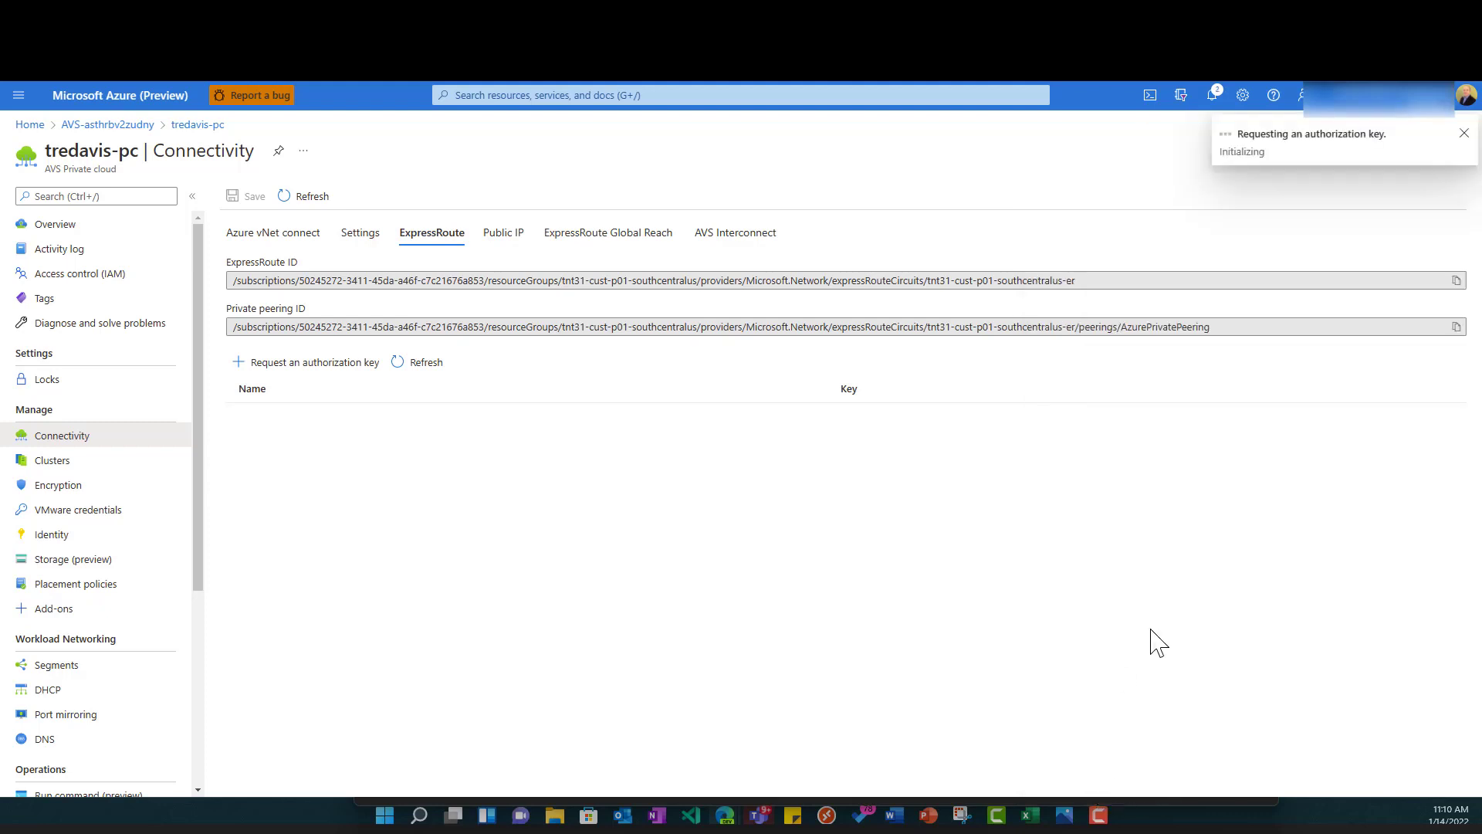
pyautogui.click(415, 369)
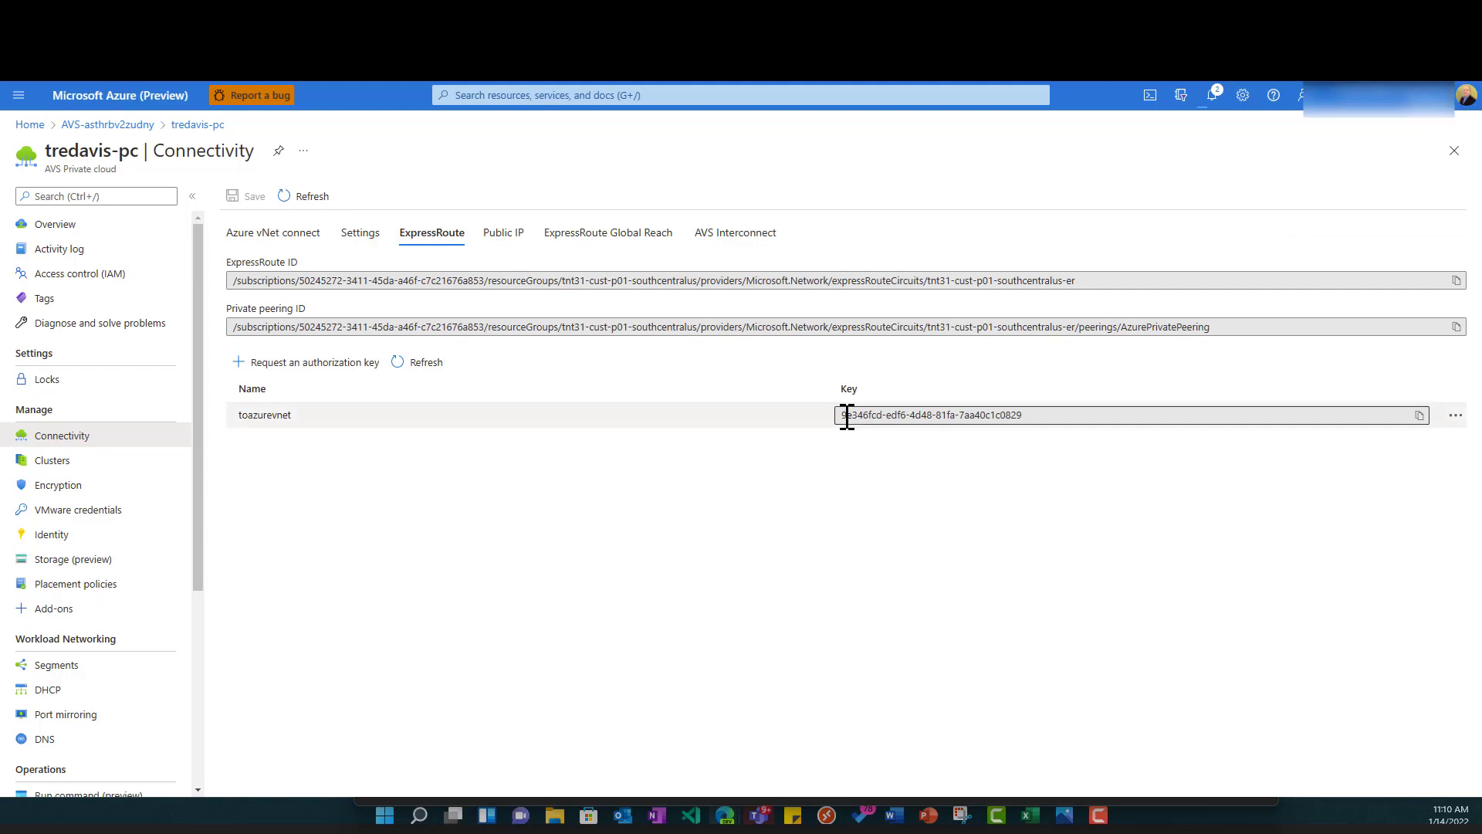
# - Copy the toazurevnet authorization key and paste it as the authorization key of the gateway's new connection
pyautogui.click(1420, 417)
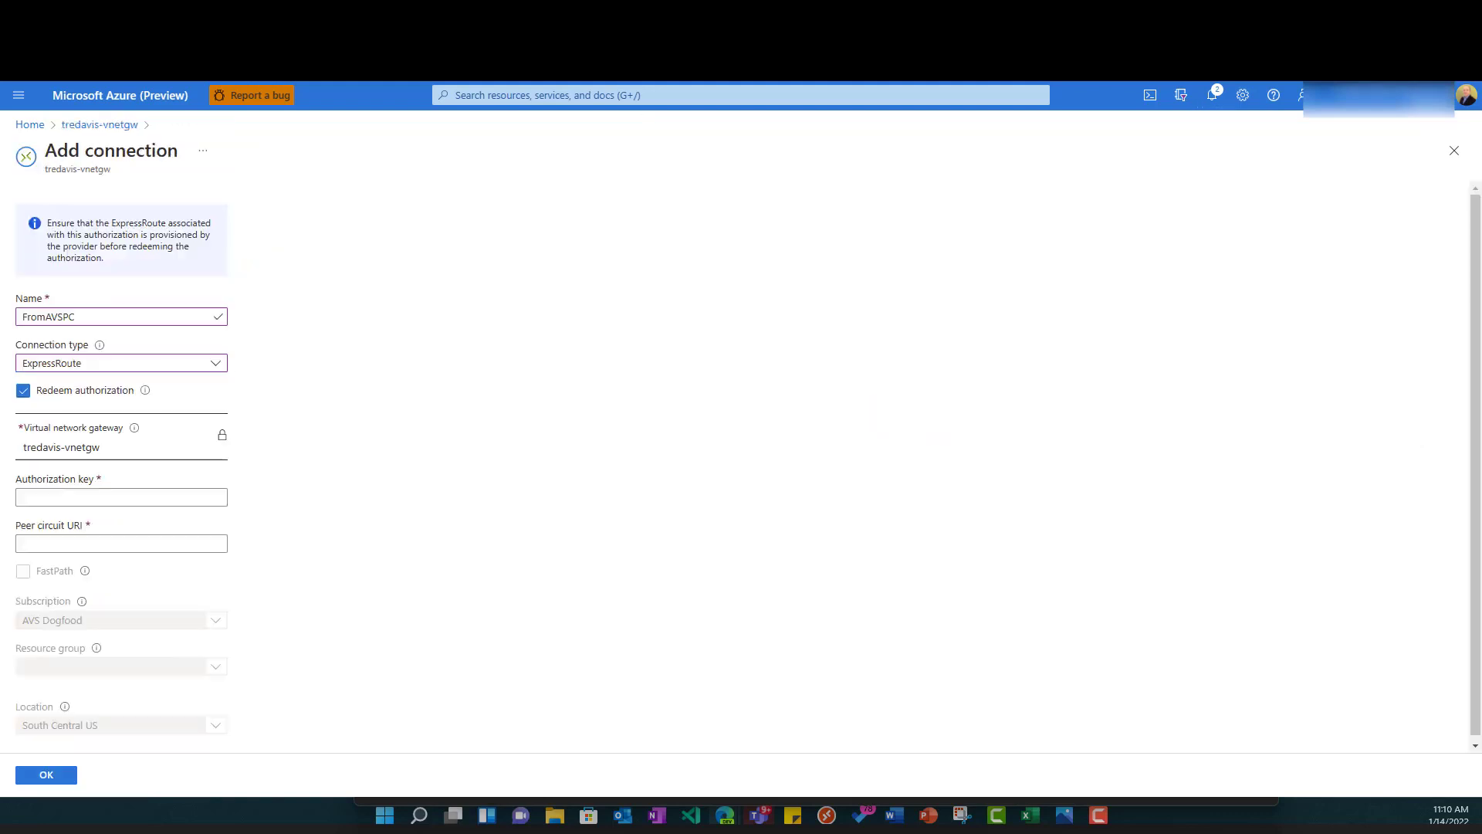
pyautogui.click(78, 497)
pyautogui.hotkey('ctrl', 'v')
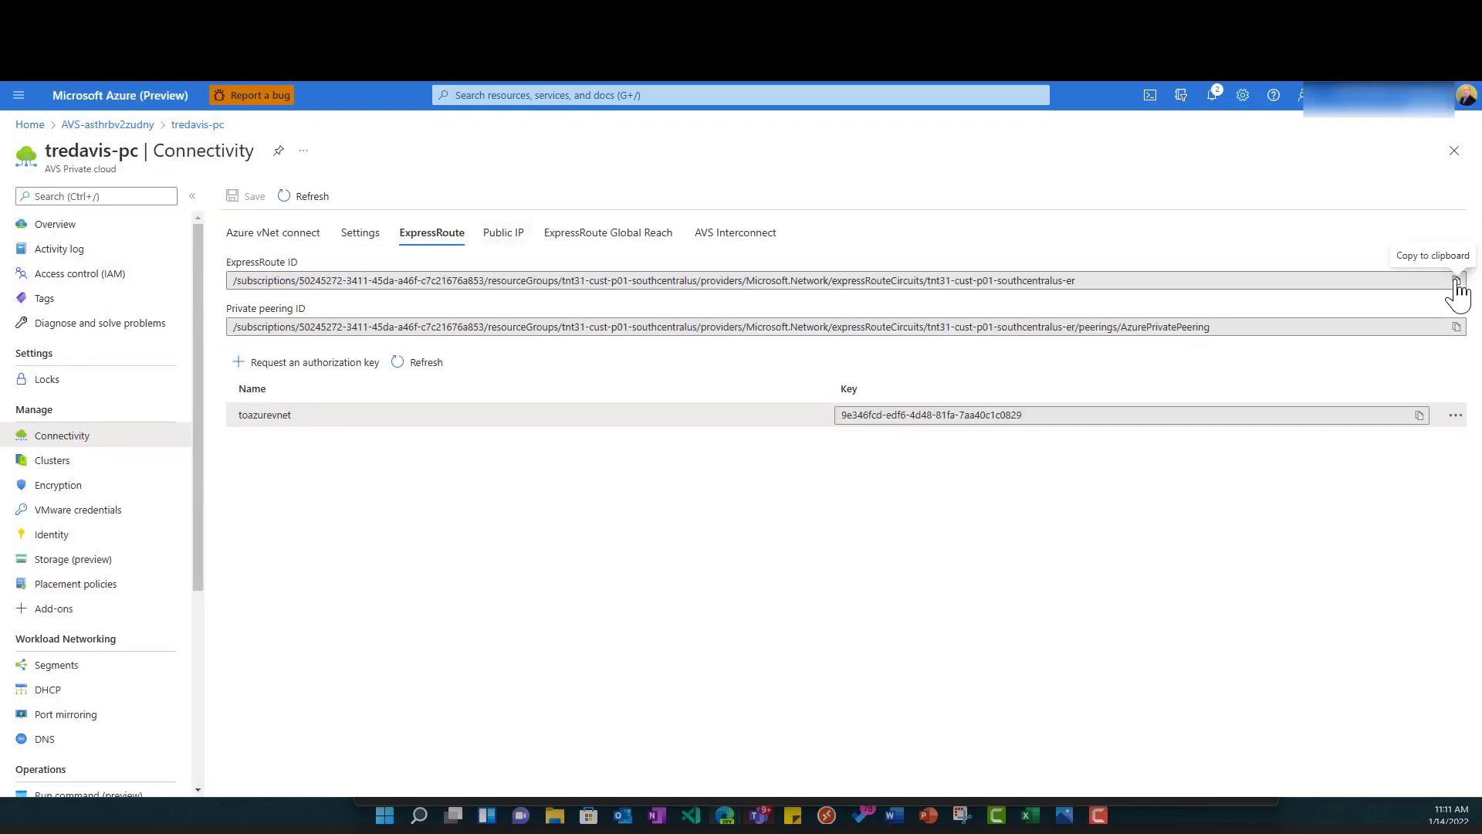
# - Copy the private cloud's ExpressRoute ID into the connection's peer circuit URI, create the connection and refresh the connections list
pyautogui.click(1457, 280)
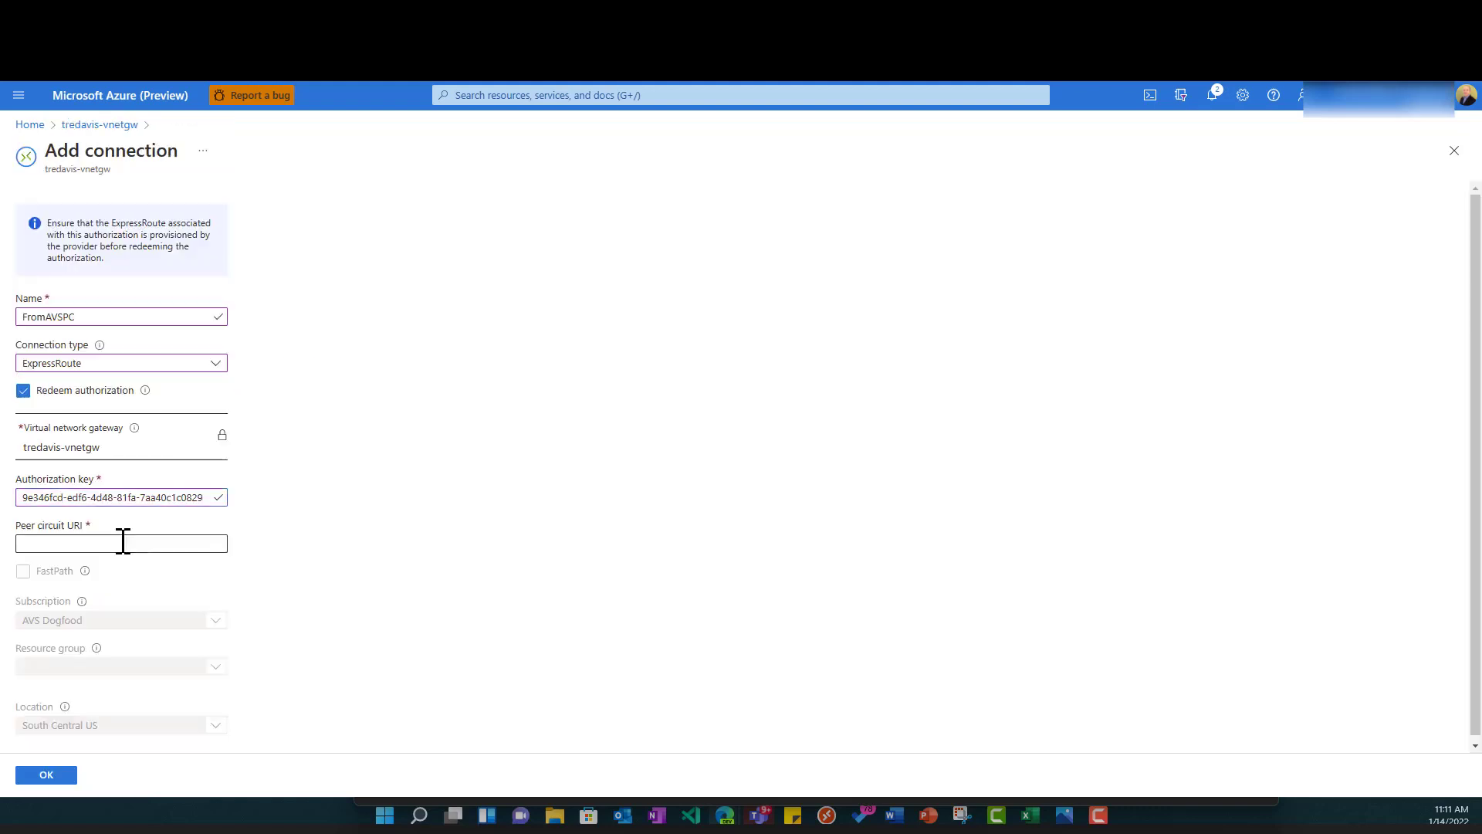
pyautogui.click(124, 543)
pyautogui.hotkey('ctrl', 'v')
pyautogui.click(46, 775)
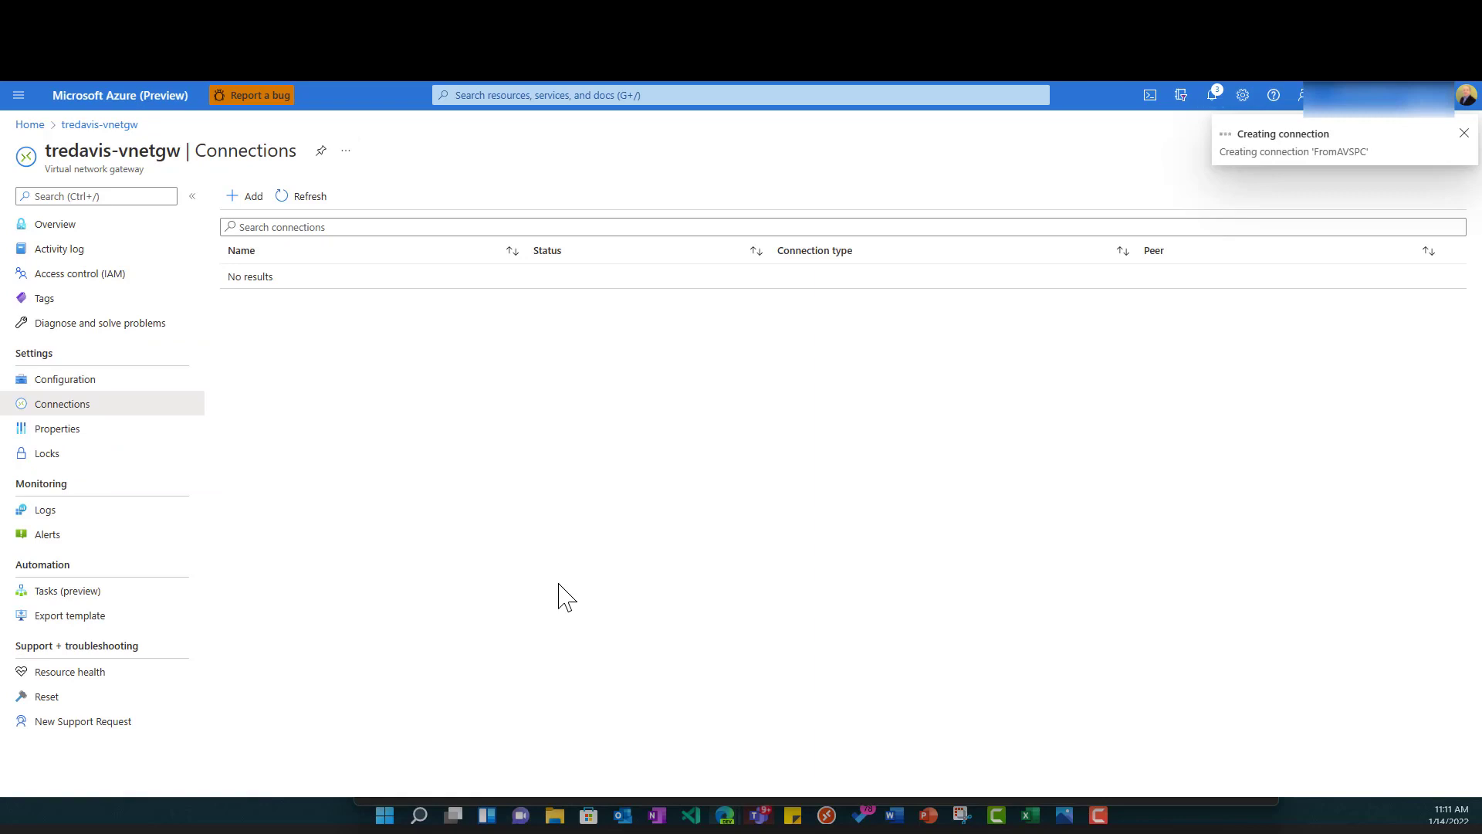
pyautogui.click(325, 203)
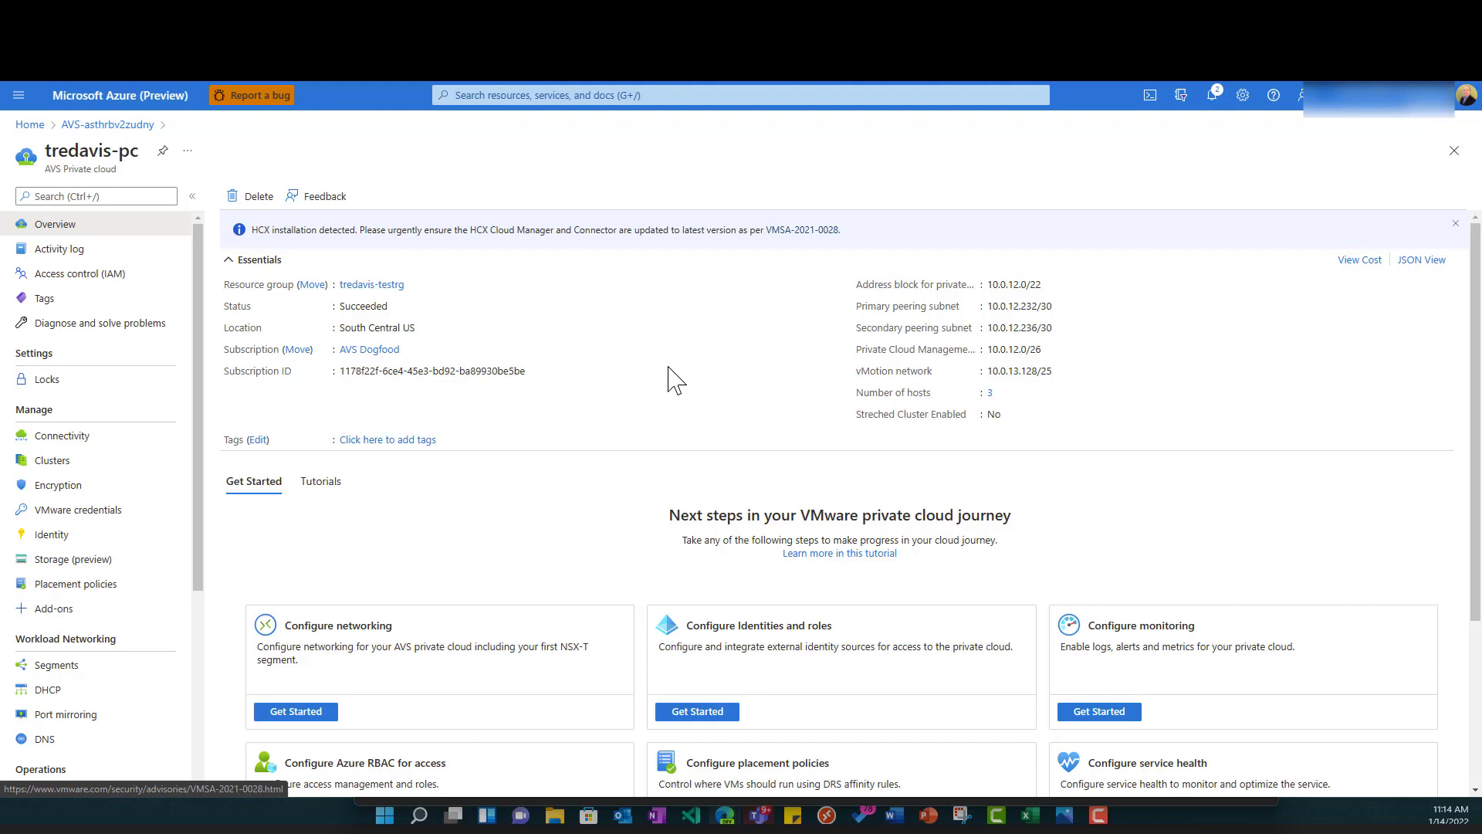
# - Start adding an on-prem cloud connection under ExpressRoute Global Reach in the private cloud's connectivity settings
pyautogui.click(105, 437)
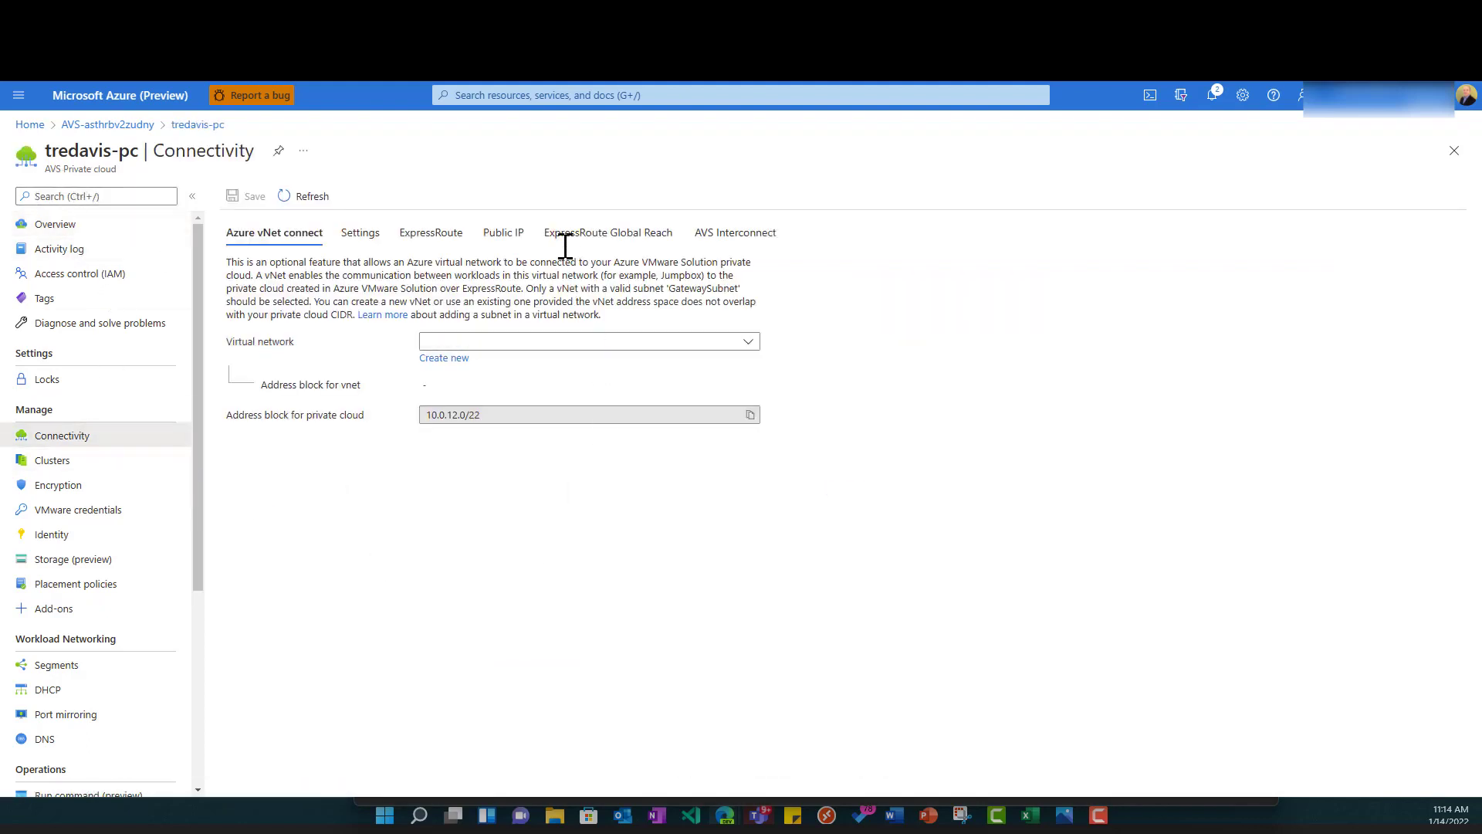
pyautogui.click(594, 255)
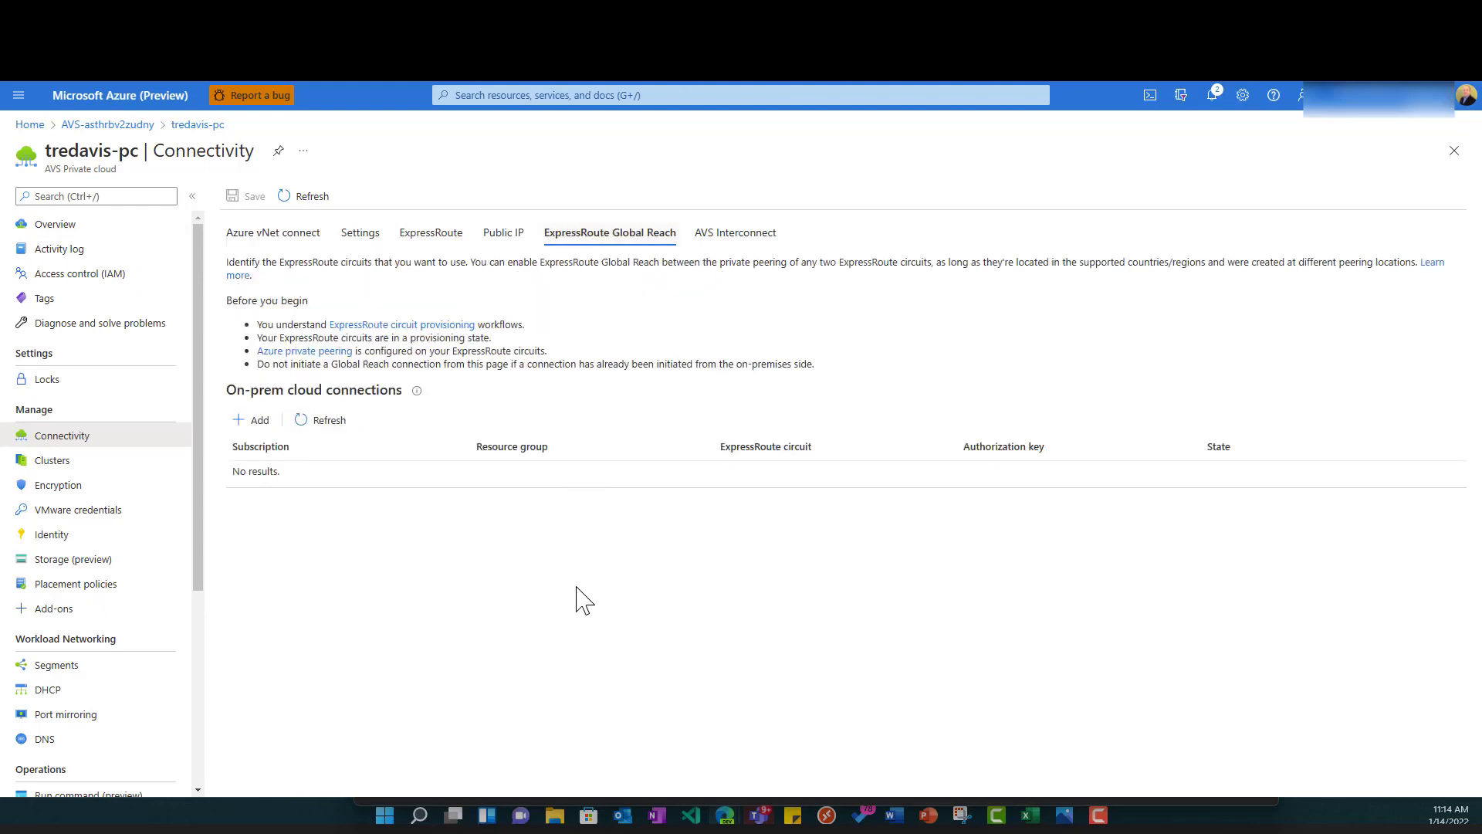
pyautogui.click(258, 421)
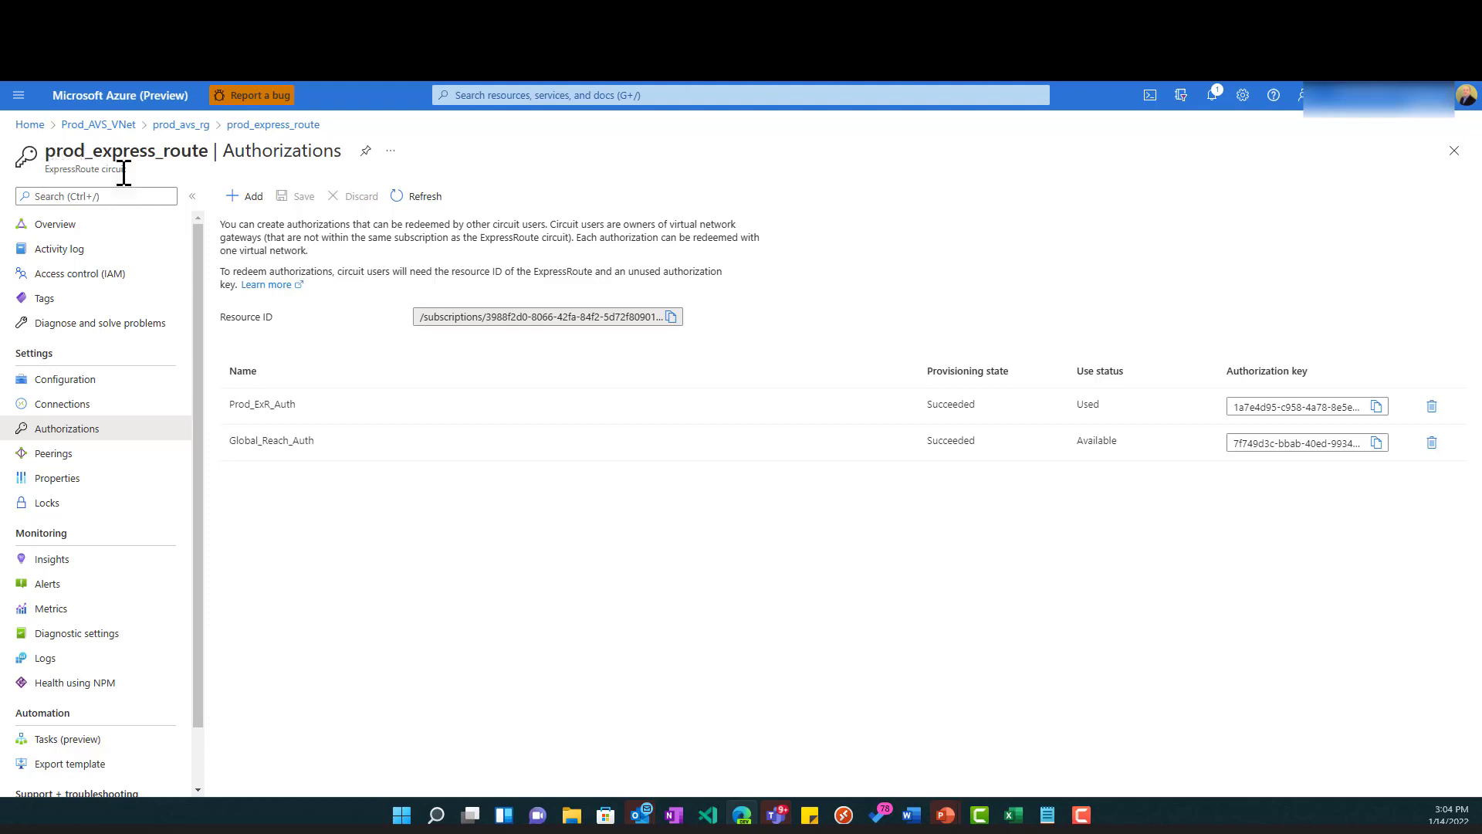
# - Add and save an authorization named authforavs on the prod_express_route circuit
pyautogui.moveTo(128, 171); pyautogui.dragTo(44, 170)
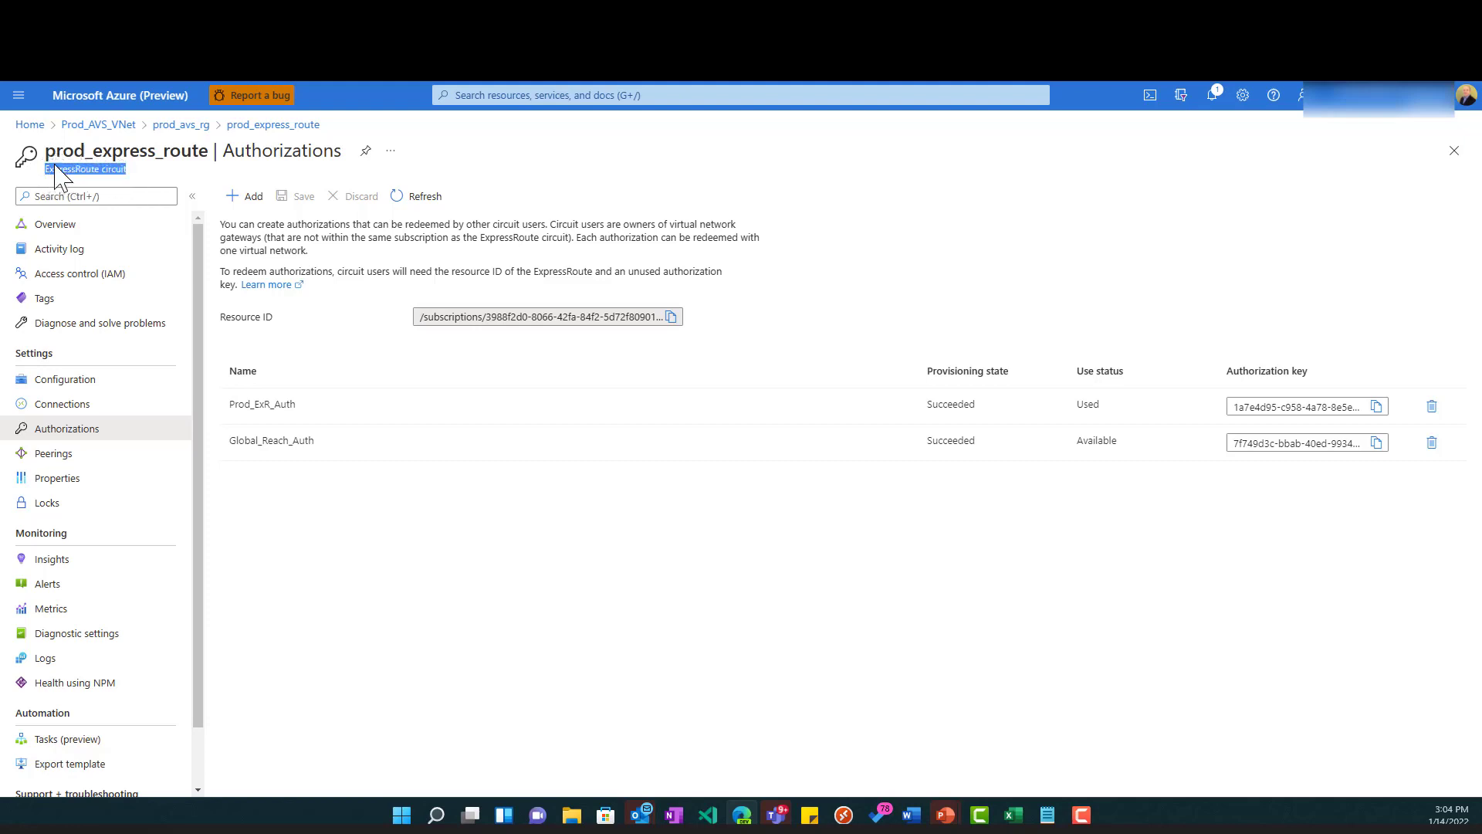
pyautogui.click(199, 171)
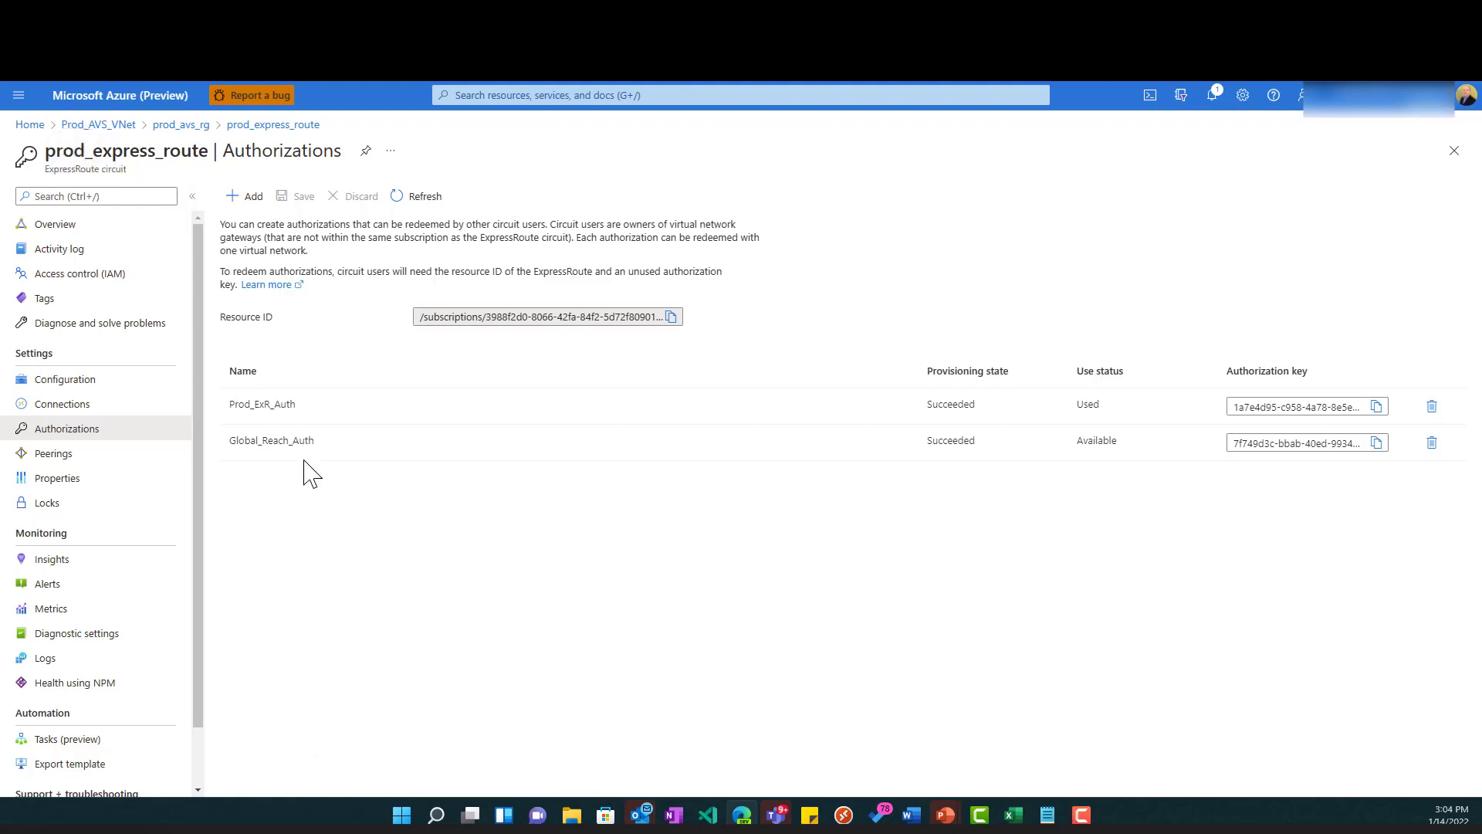
pyautogui.click(251, 197)
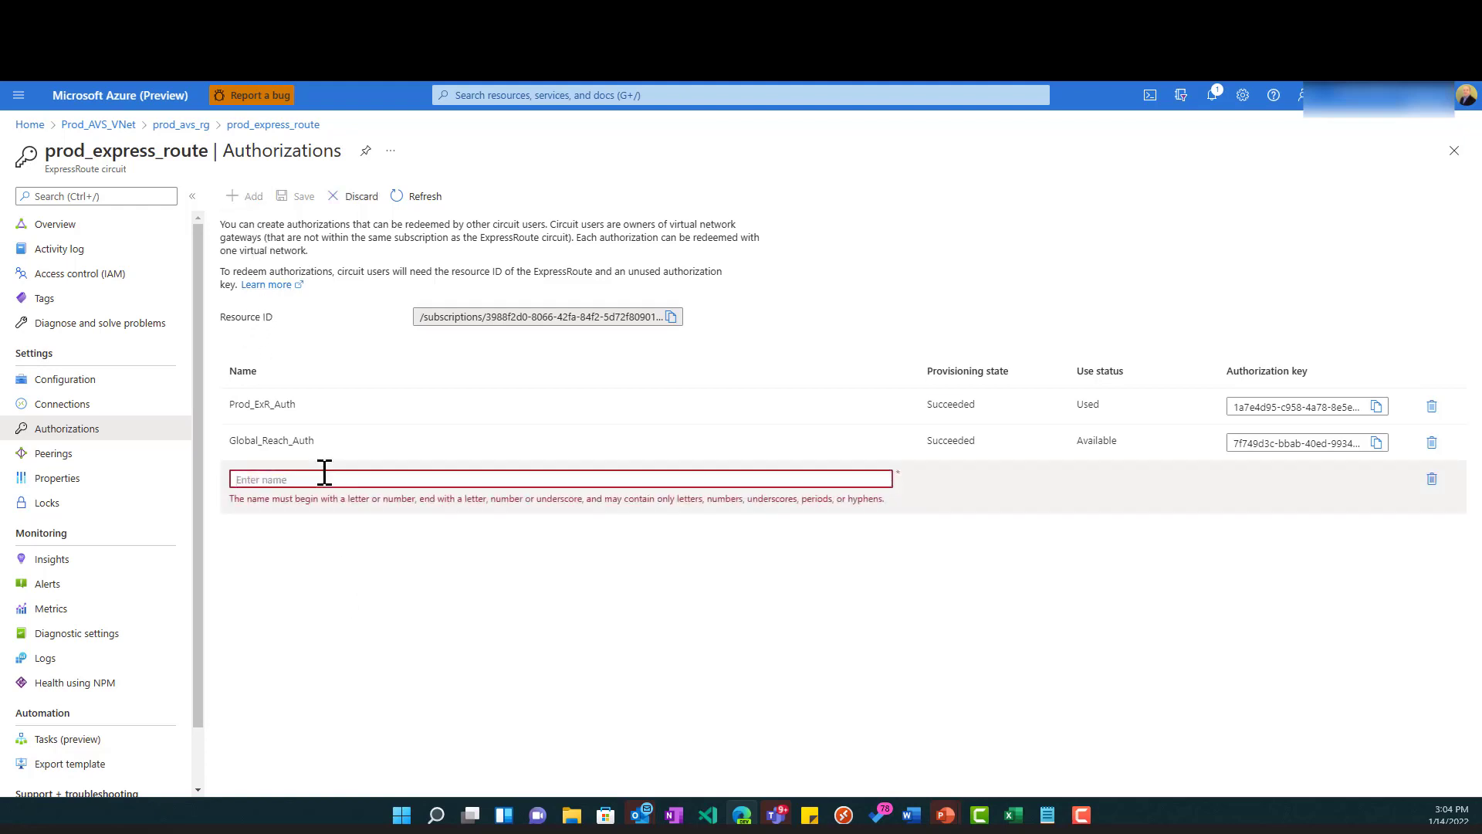
pyautogui.write('authforavs')
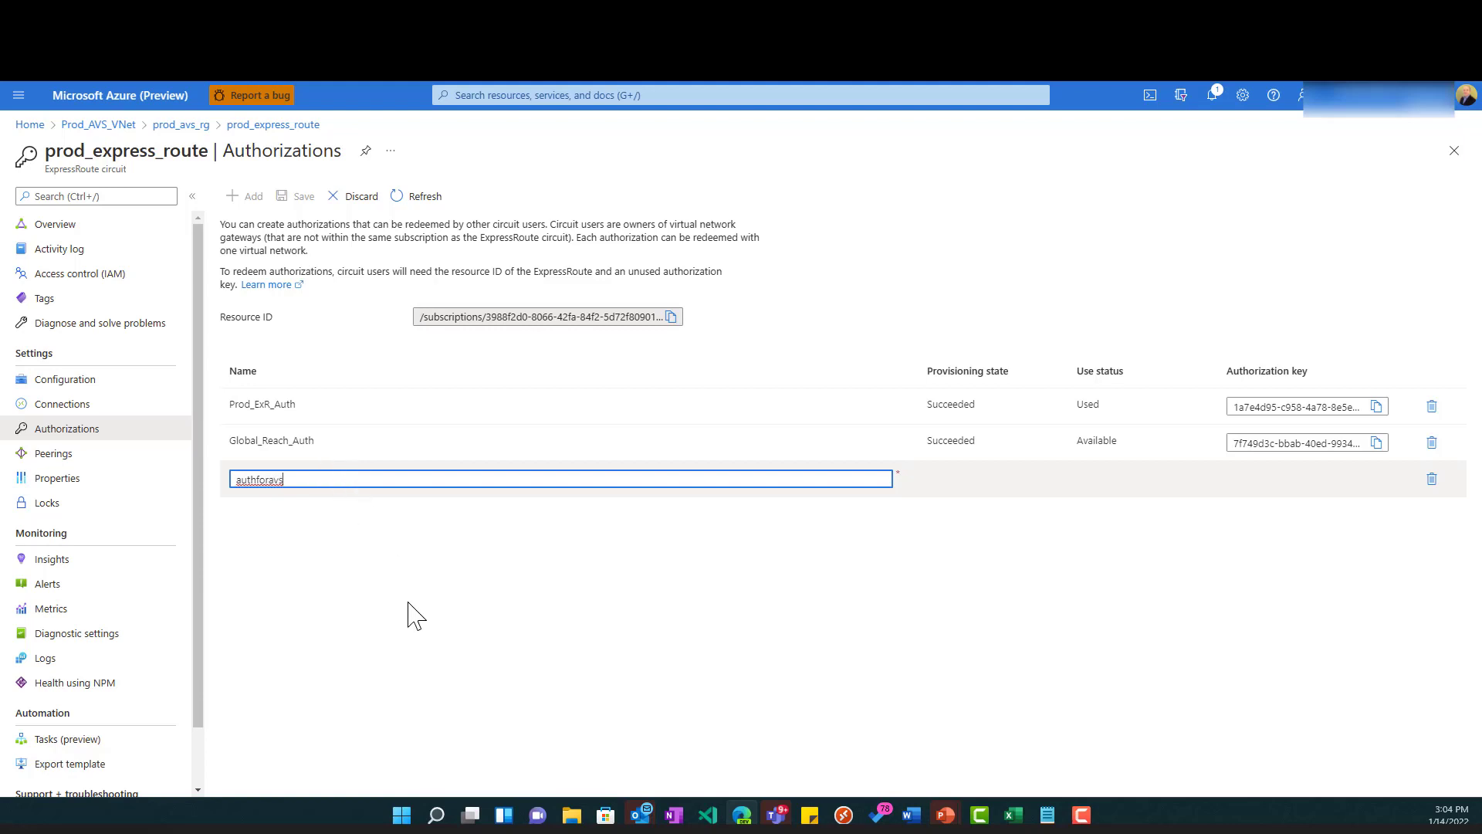
pyautogui.click(805, 633)
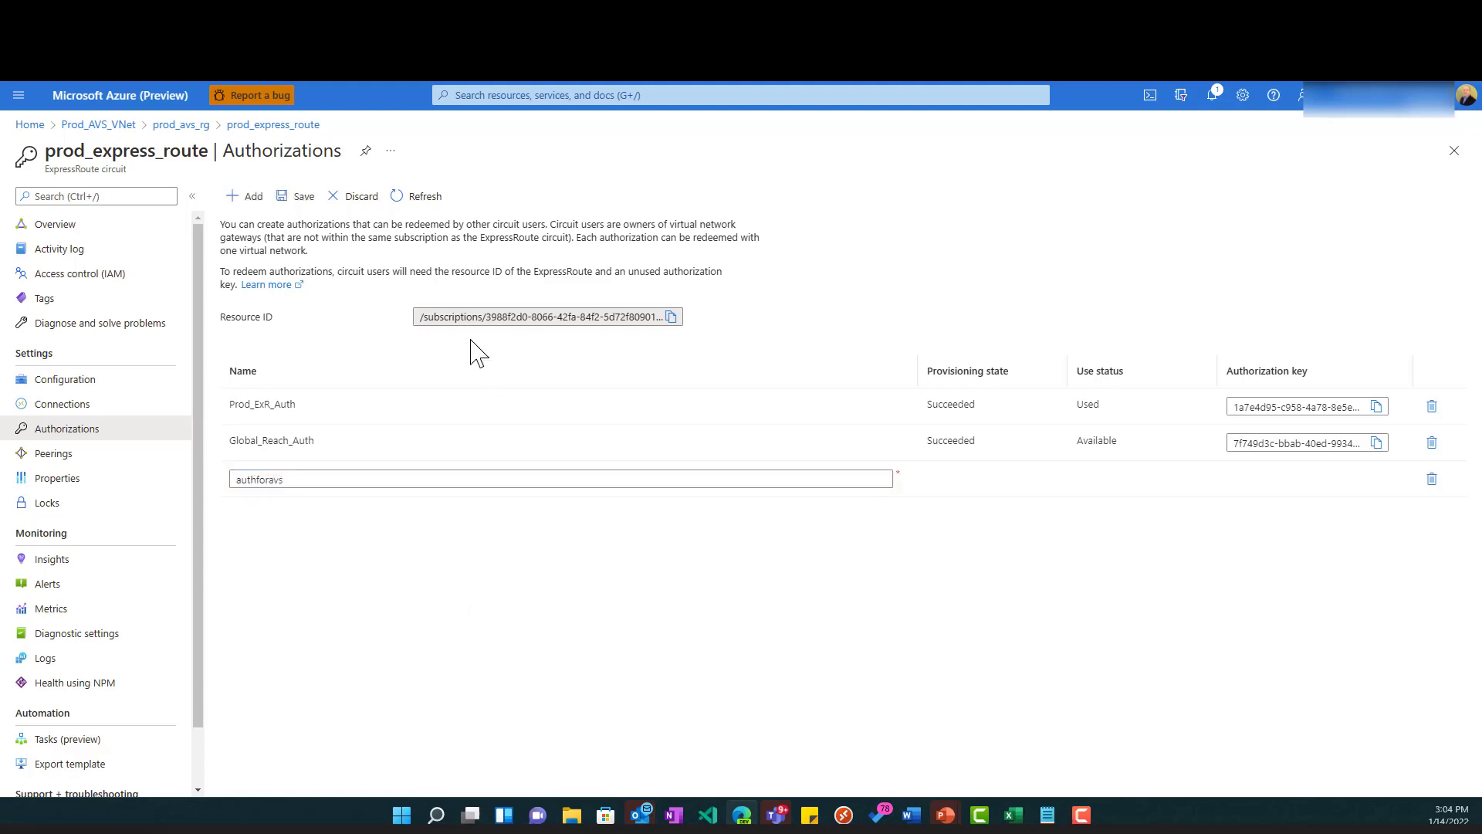
pyautogui.click(304, 199)
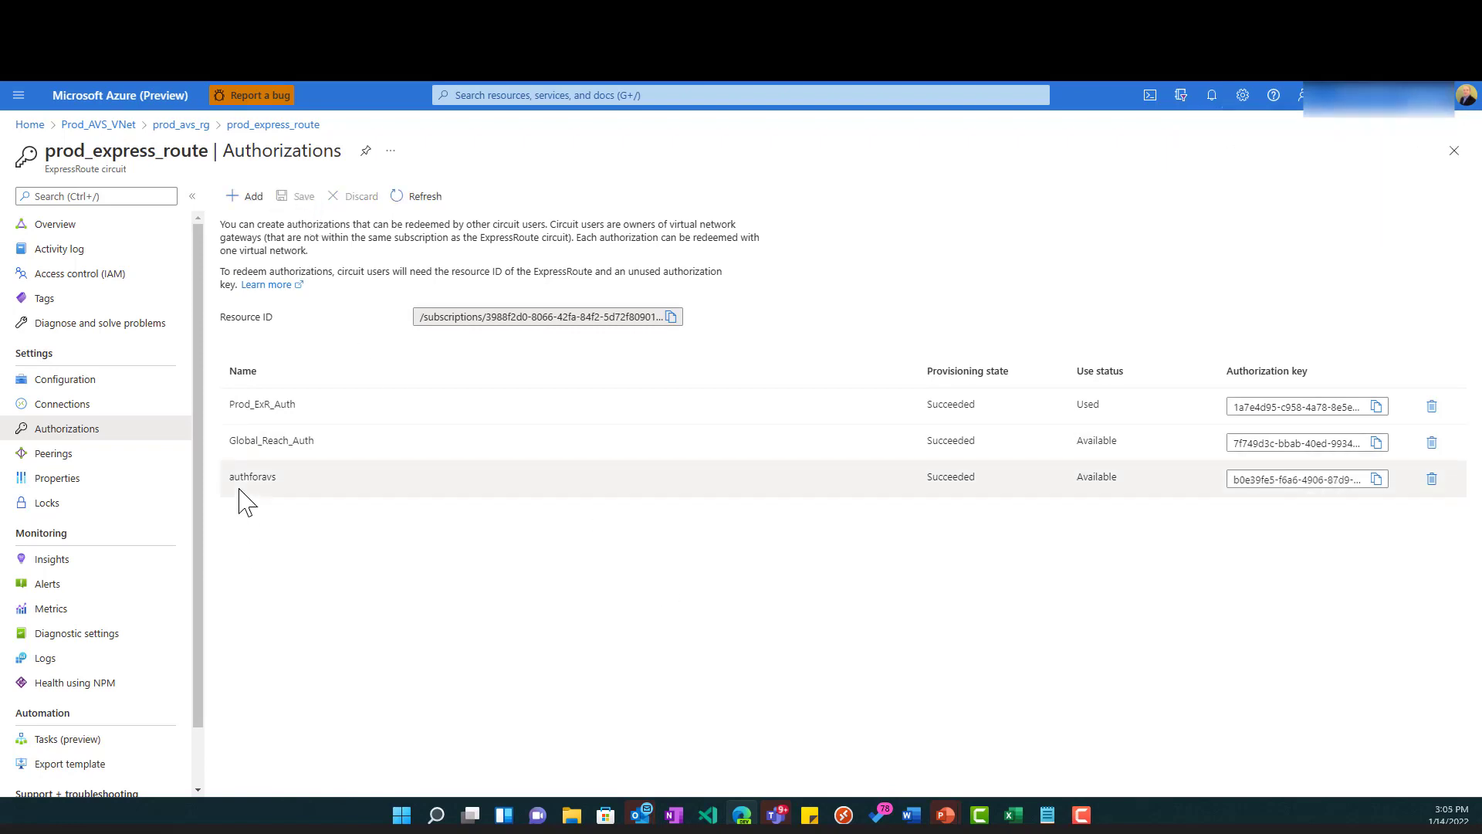
# - Copy the authforavs authorization key and paste it into the on-prem cloud connection's authorization key field
pyautogui.click(1376, 478)
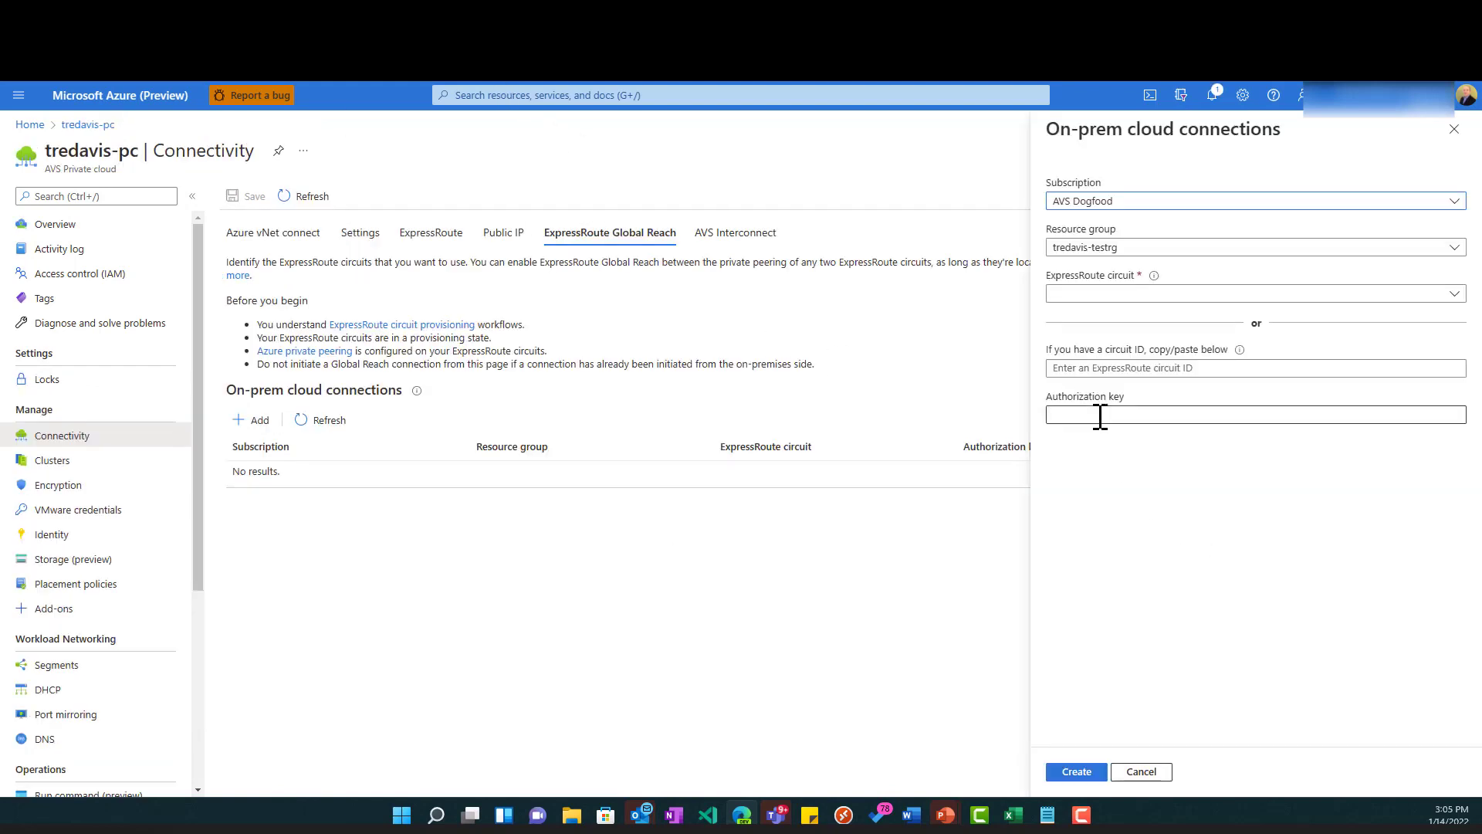
pyautogui.rightClick(1100, 416)
pyautogui.click(1077, 449)
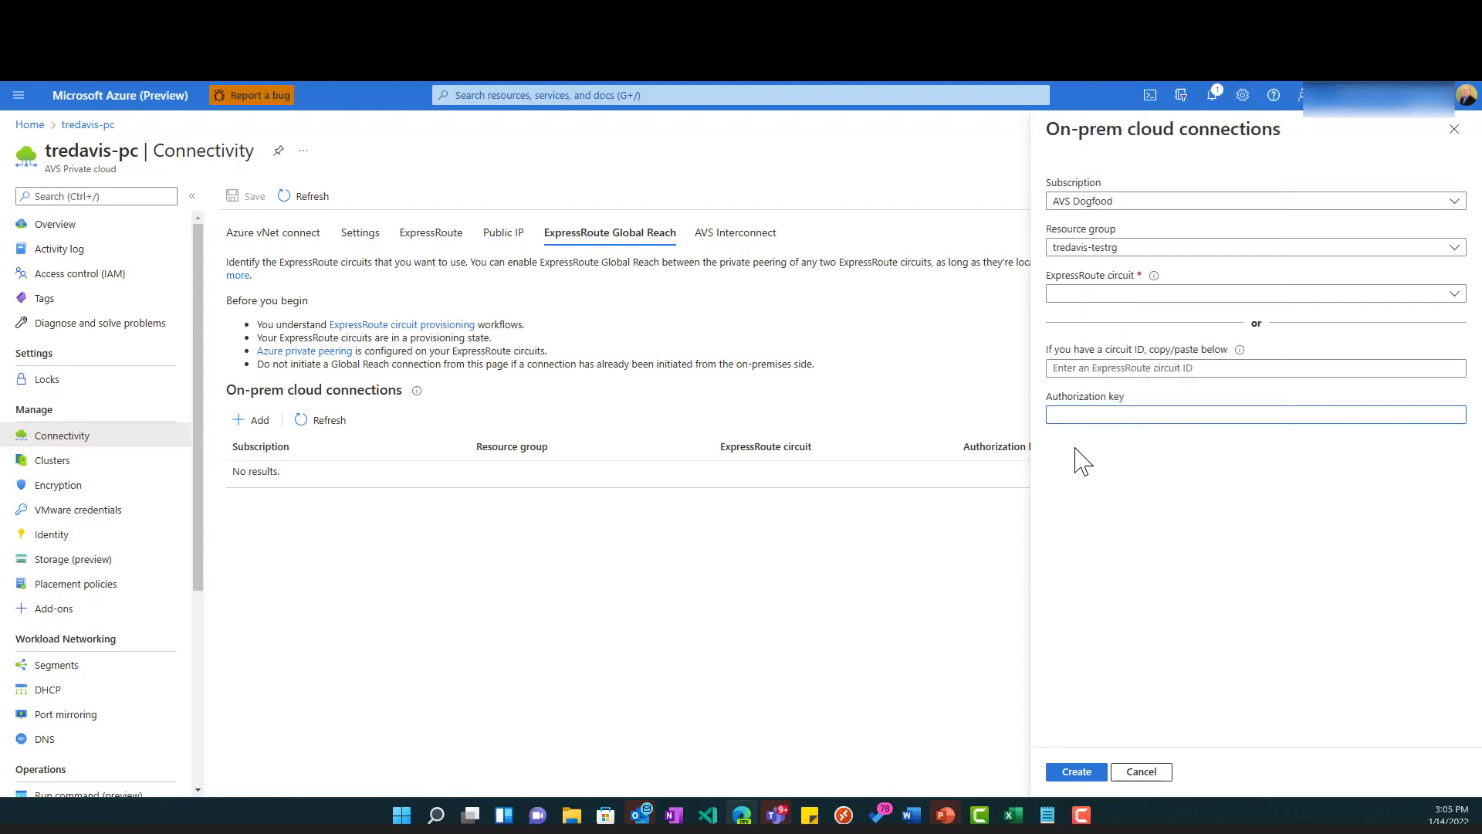
pyautogui.hotkey('ctrl', 'v')
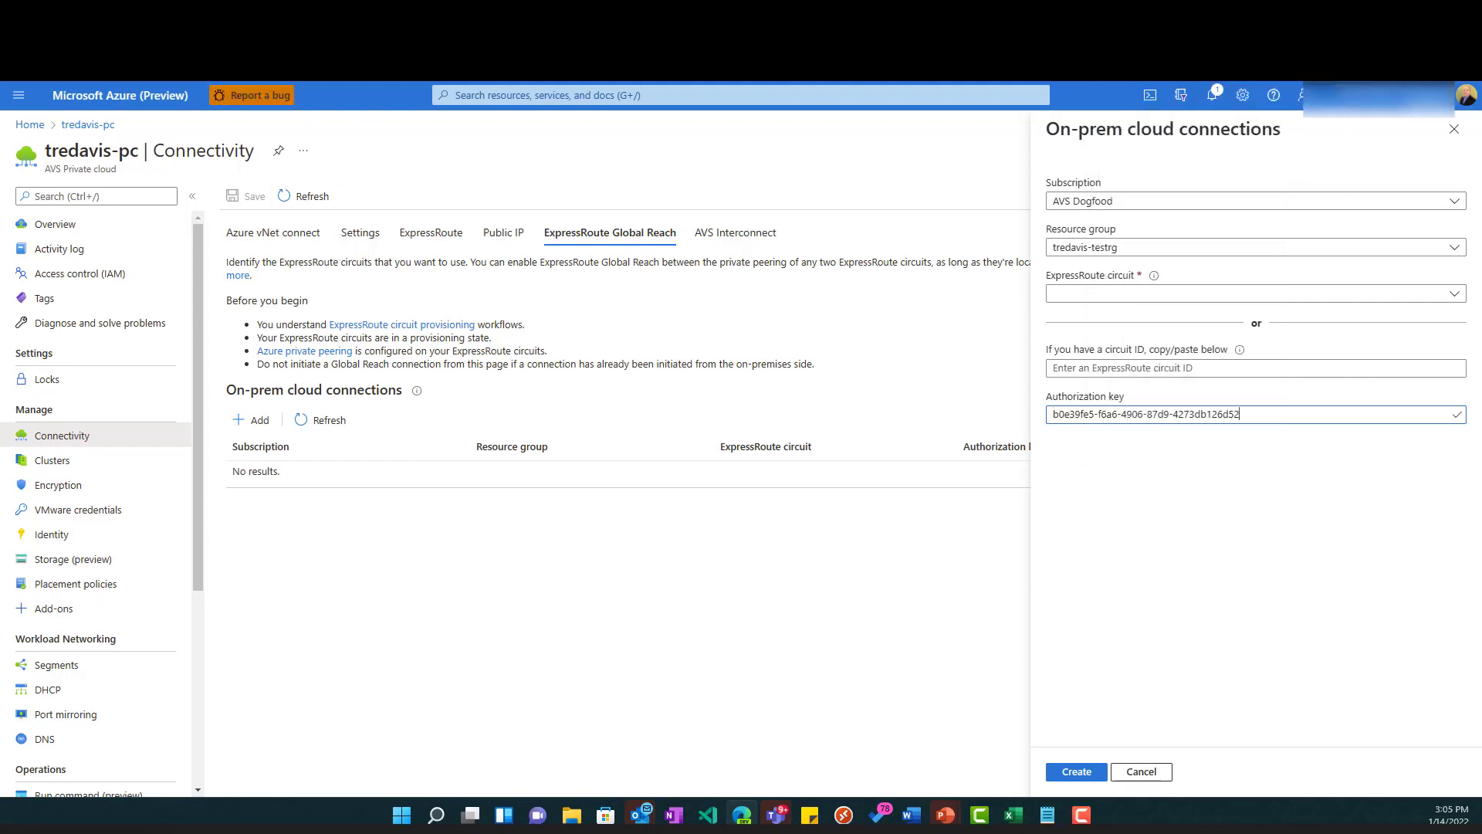
# - Copy the prod_express_route resource ID, paste it as the circuit ID of the on-prem cloud connection, and create the connection
pyautogui.click(432, 67)
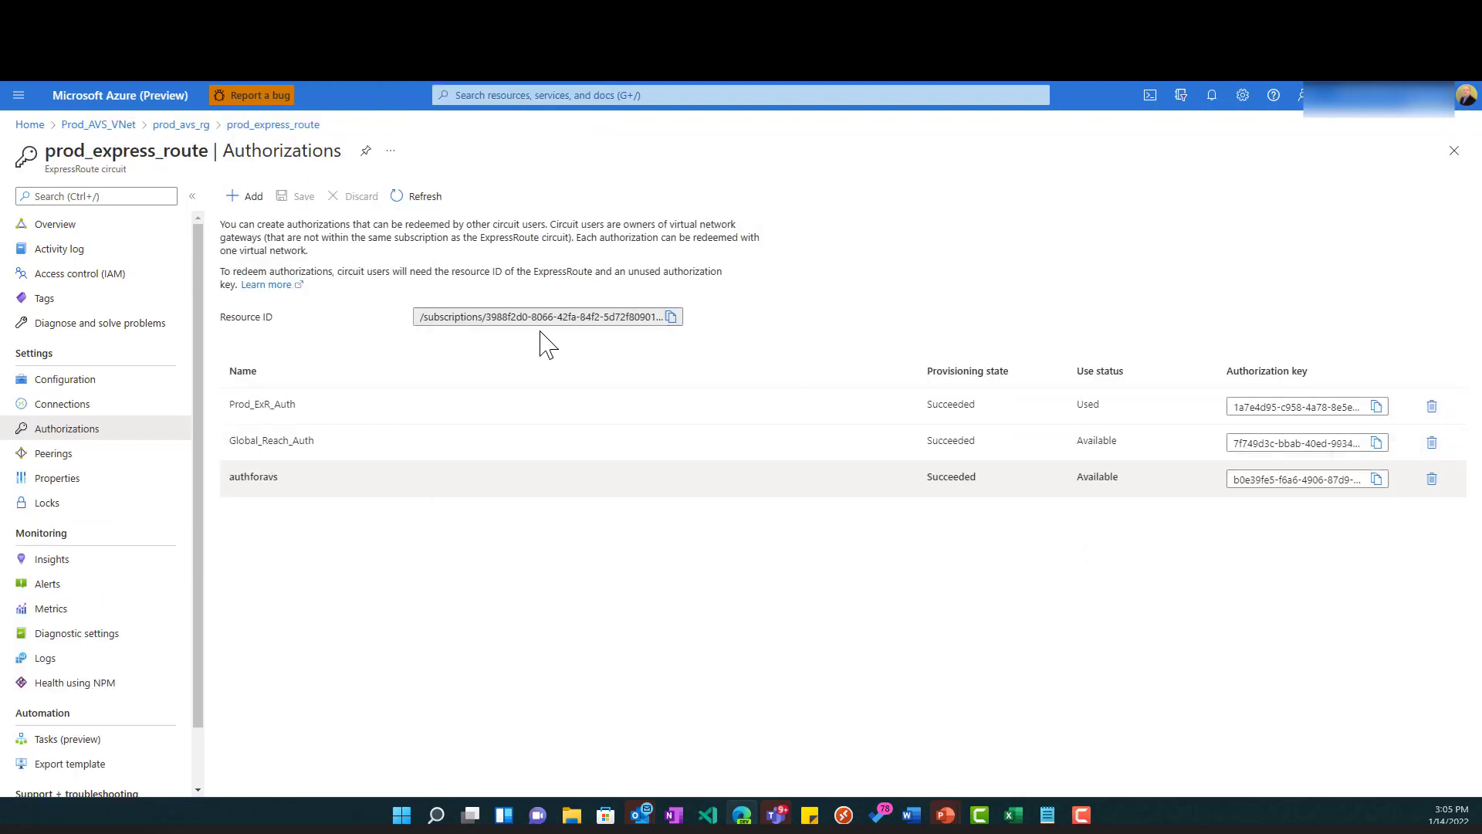
pyautogui.click(671, 316)
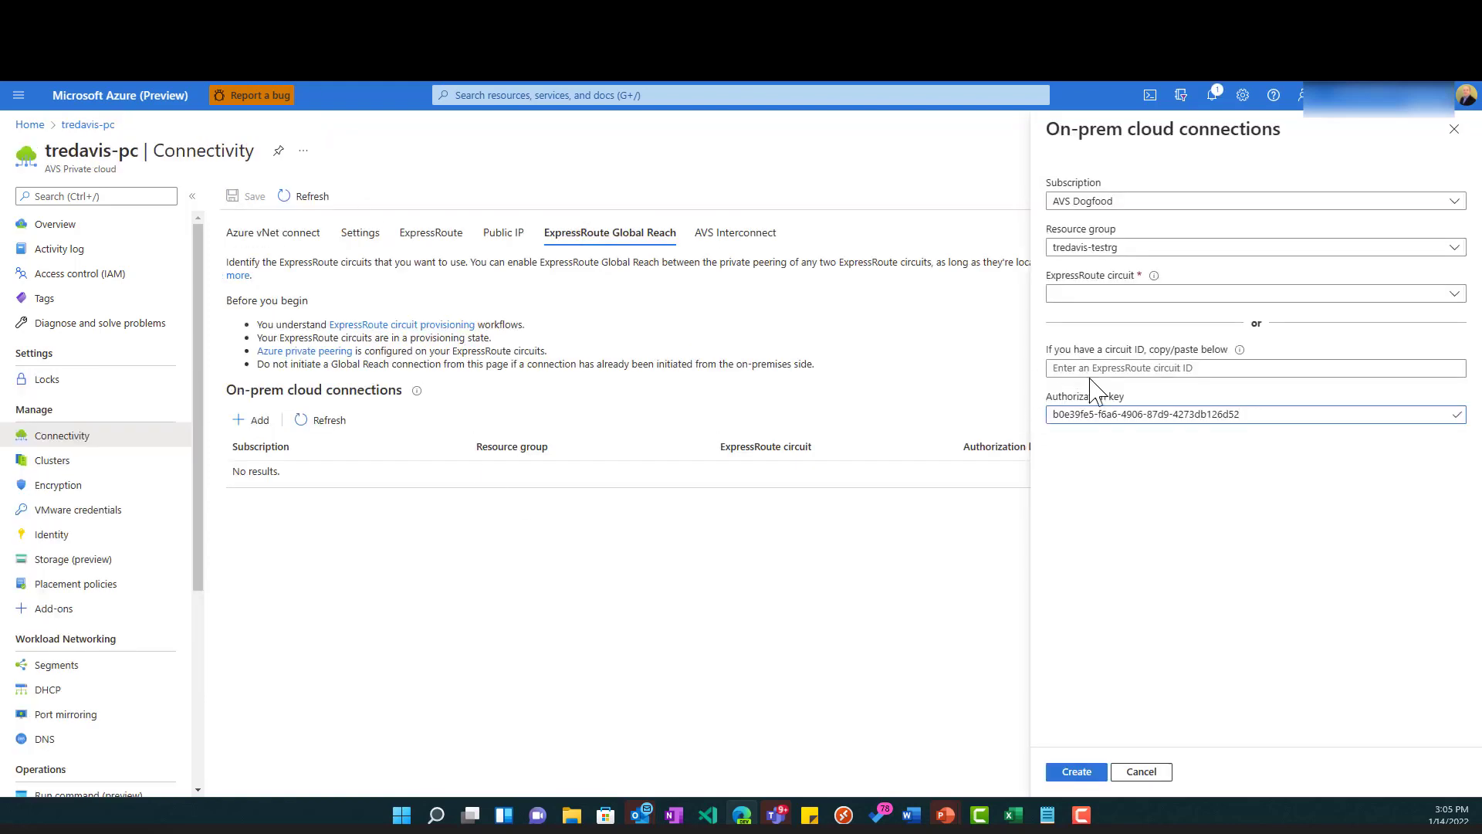
pyautogui.click(1091, 370)
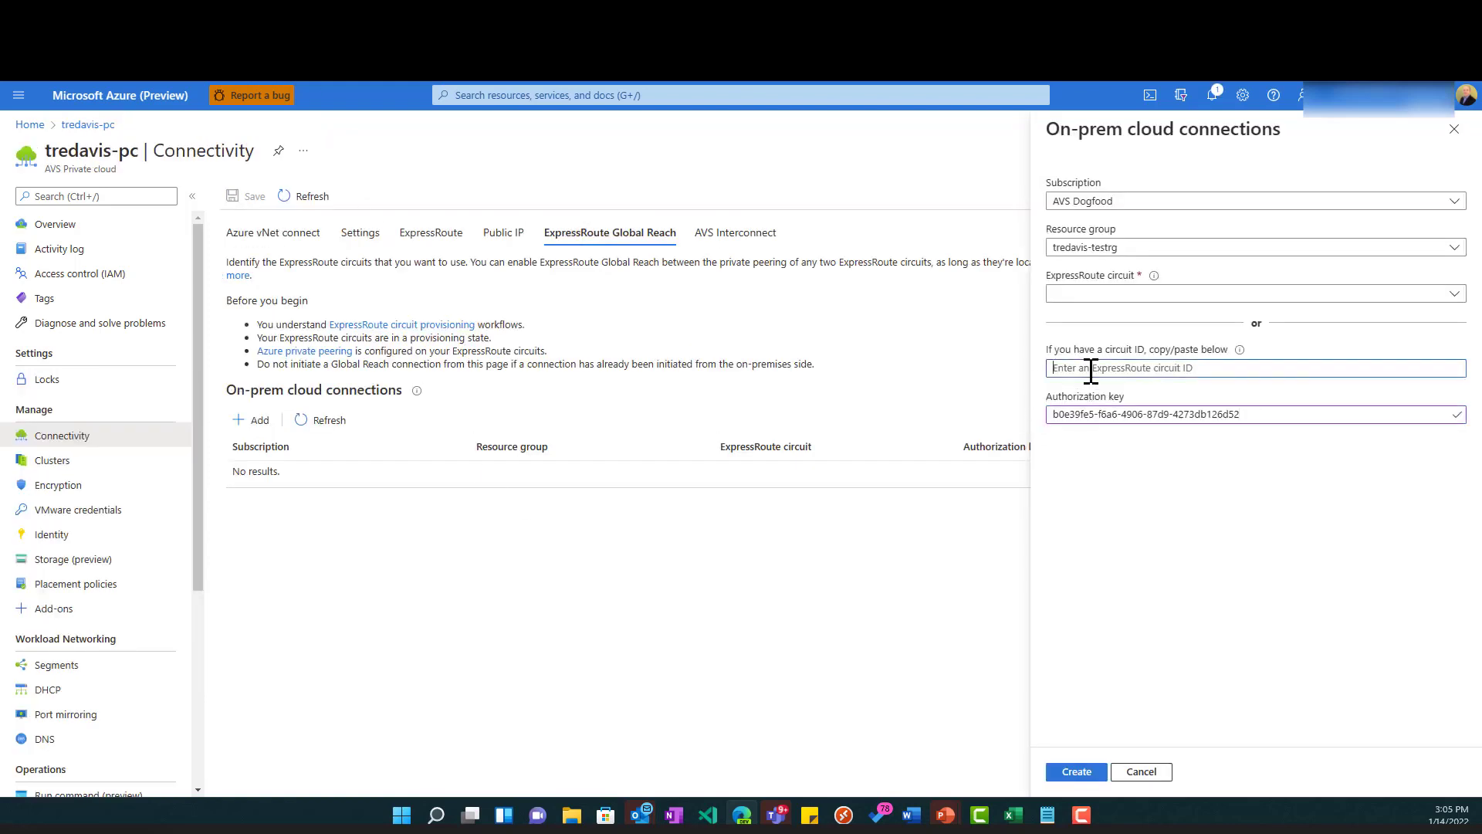
pyautogui.hotkey('ctrl', 'v')
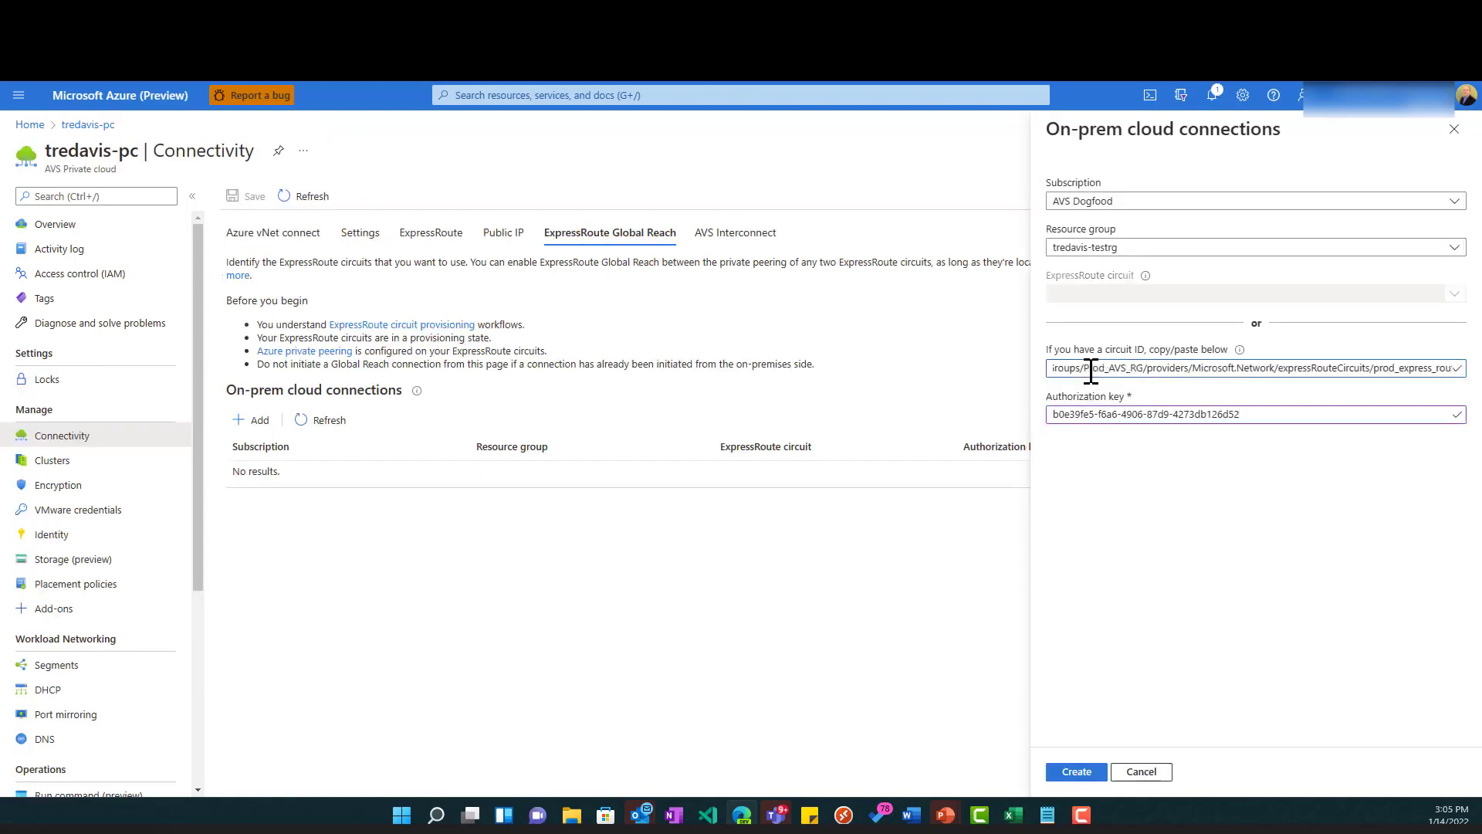
pyautogui.click(1076, 776)
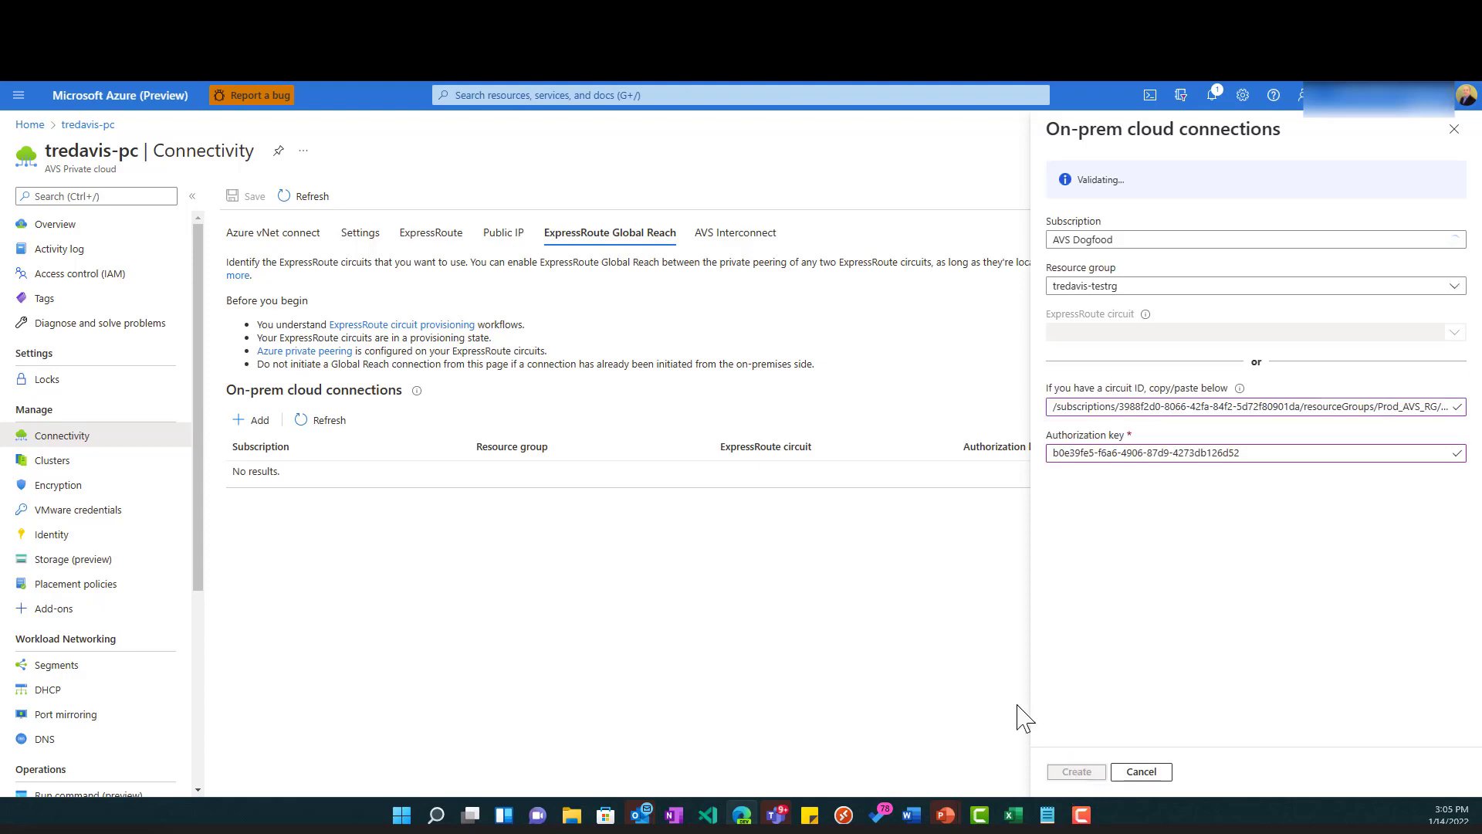